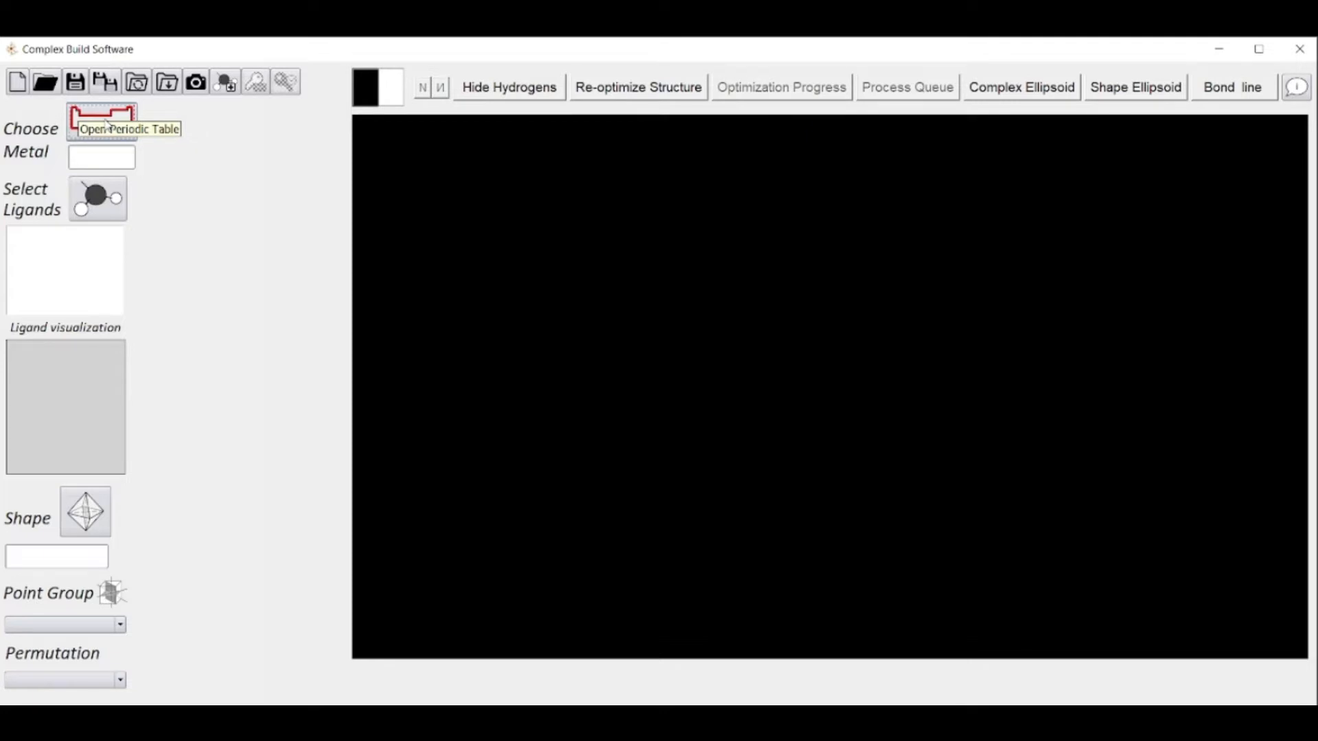
Choose europium (Eu) with oxidation state +3 as the metal of the complex
click(105, 123)
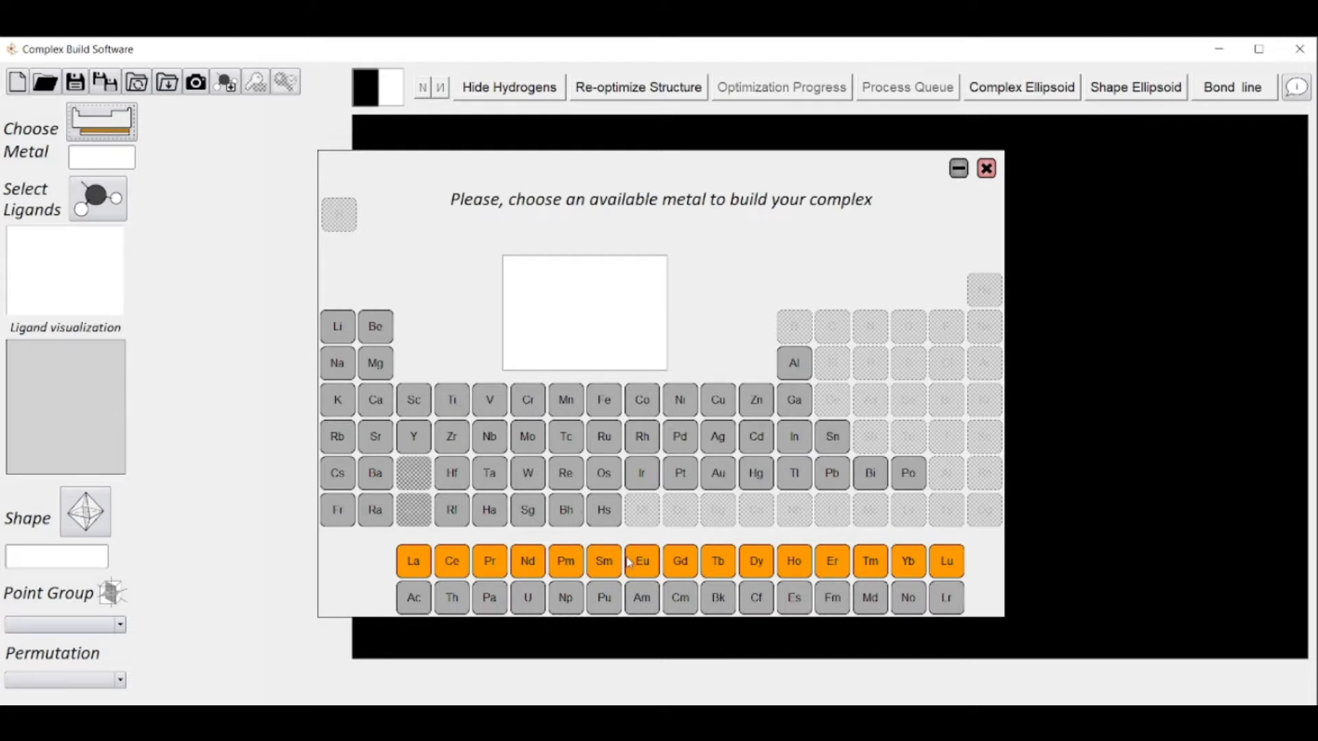
click(649, 571)
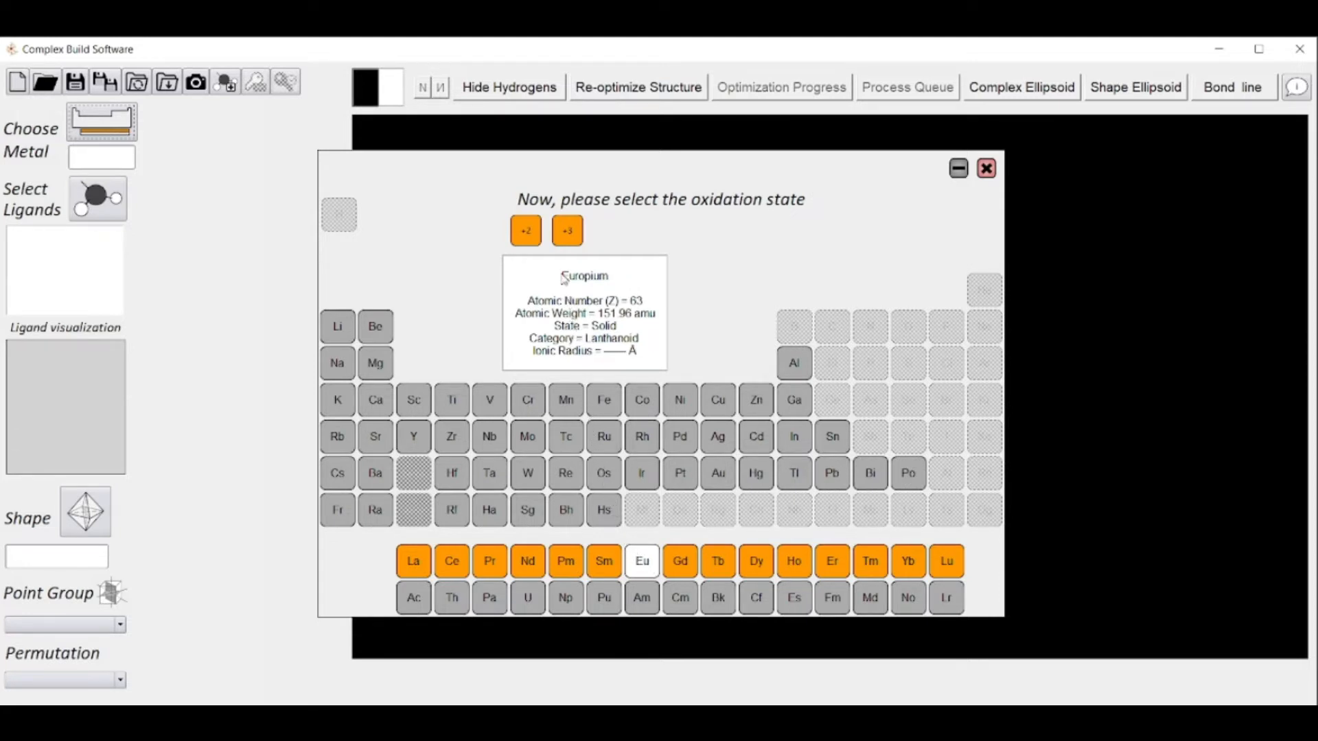
click(565, 233)
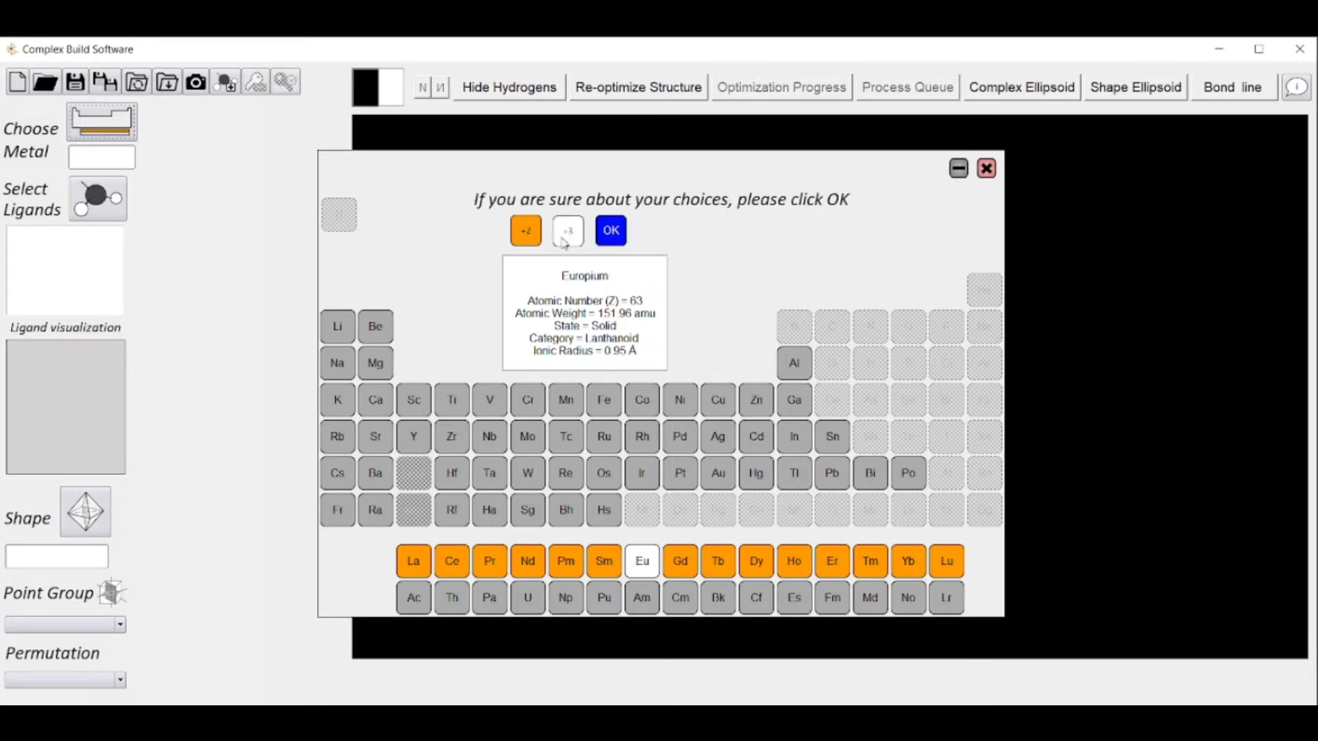
click(608, 235)
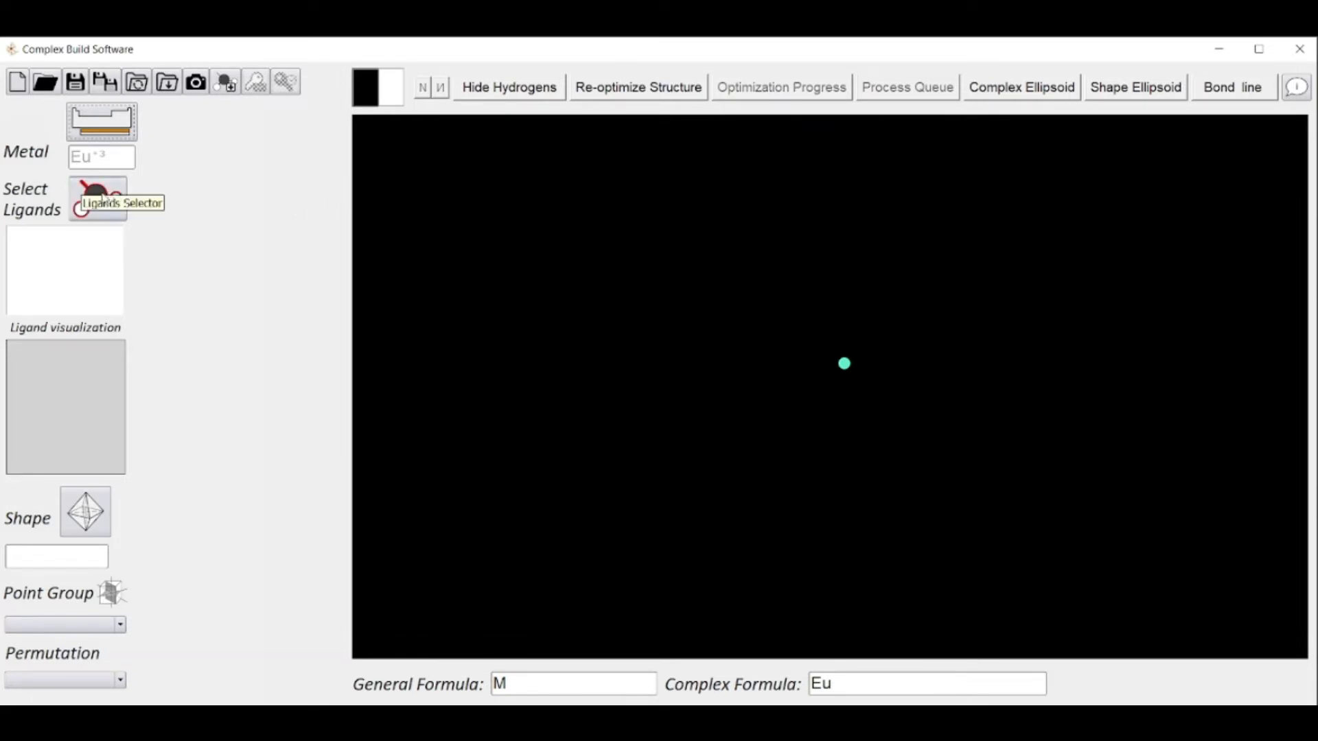
Filter the ligand database to bidentate ligands with charge -1 and short identifier "bt"
click(101, 197)
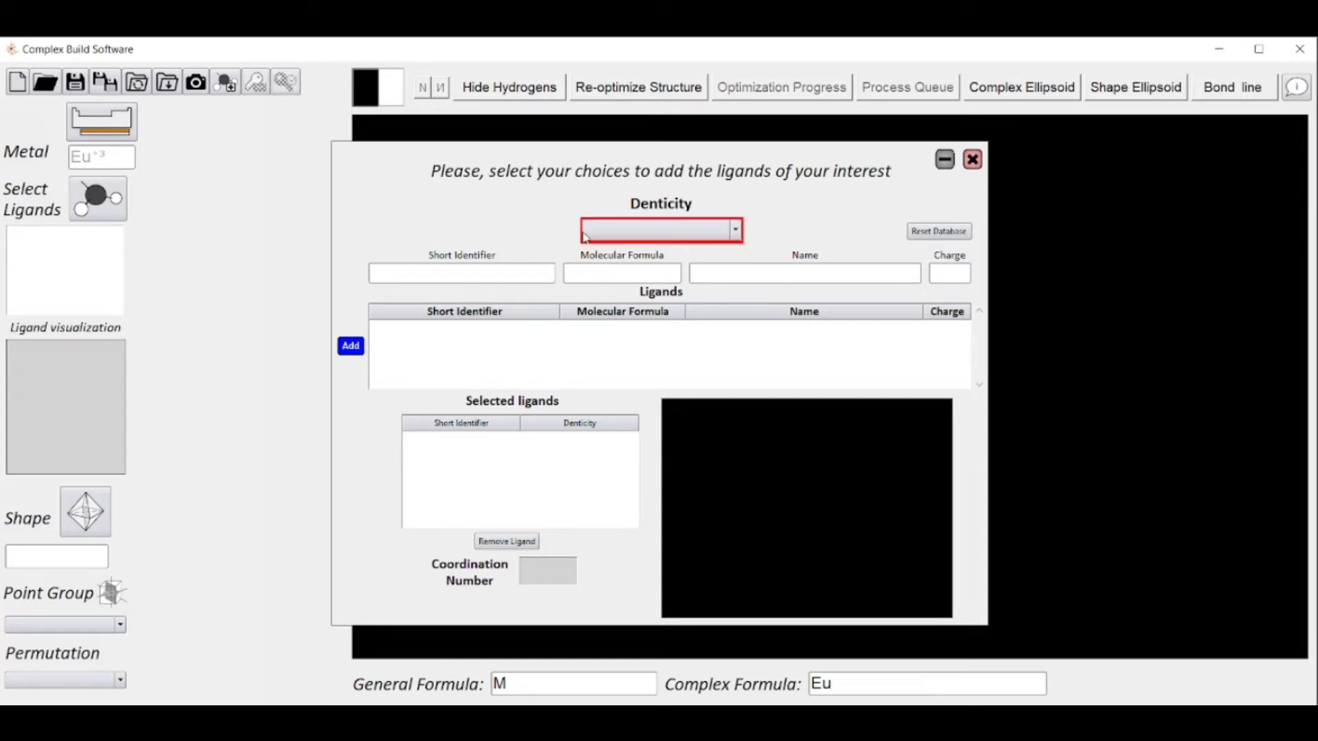
click(672, 237)
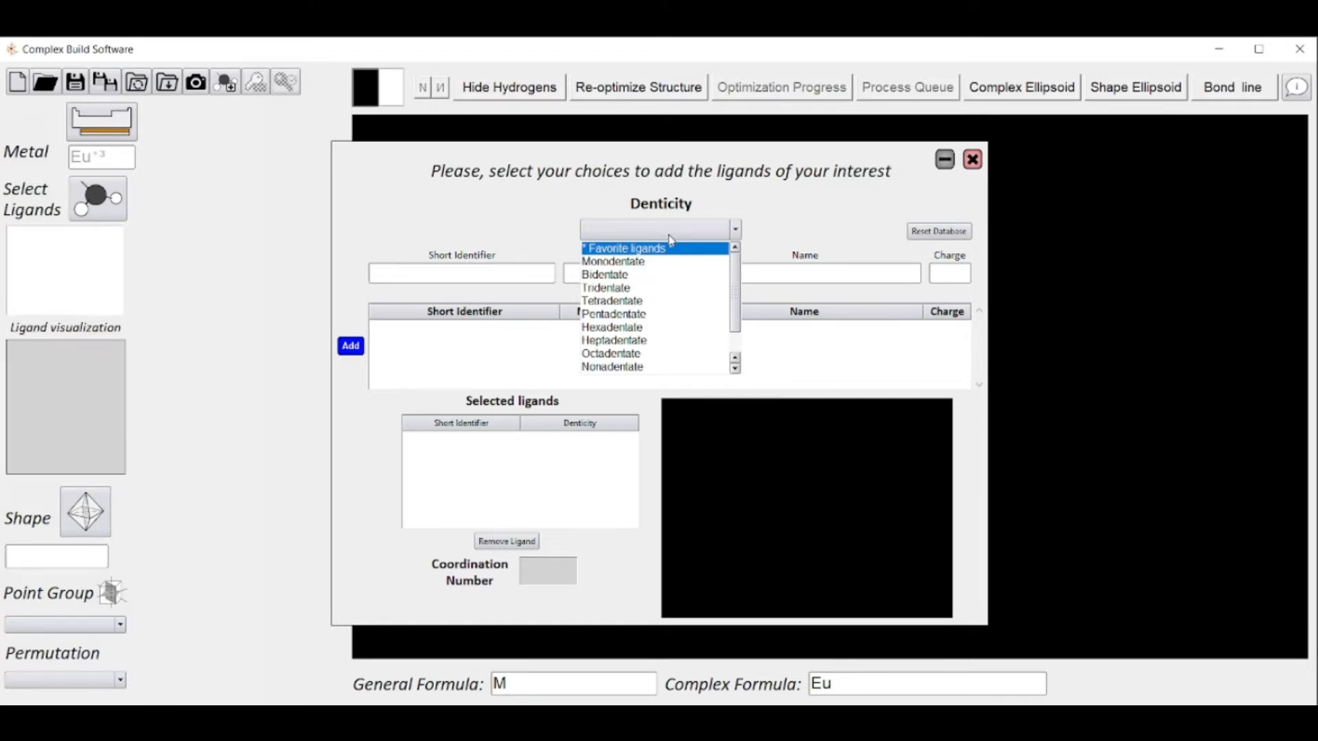
click(670, 274)
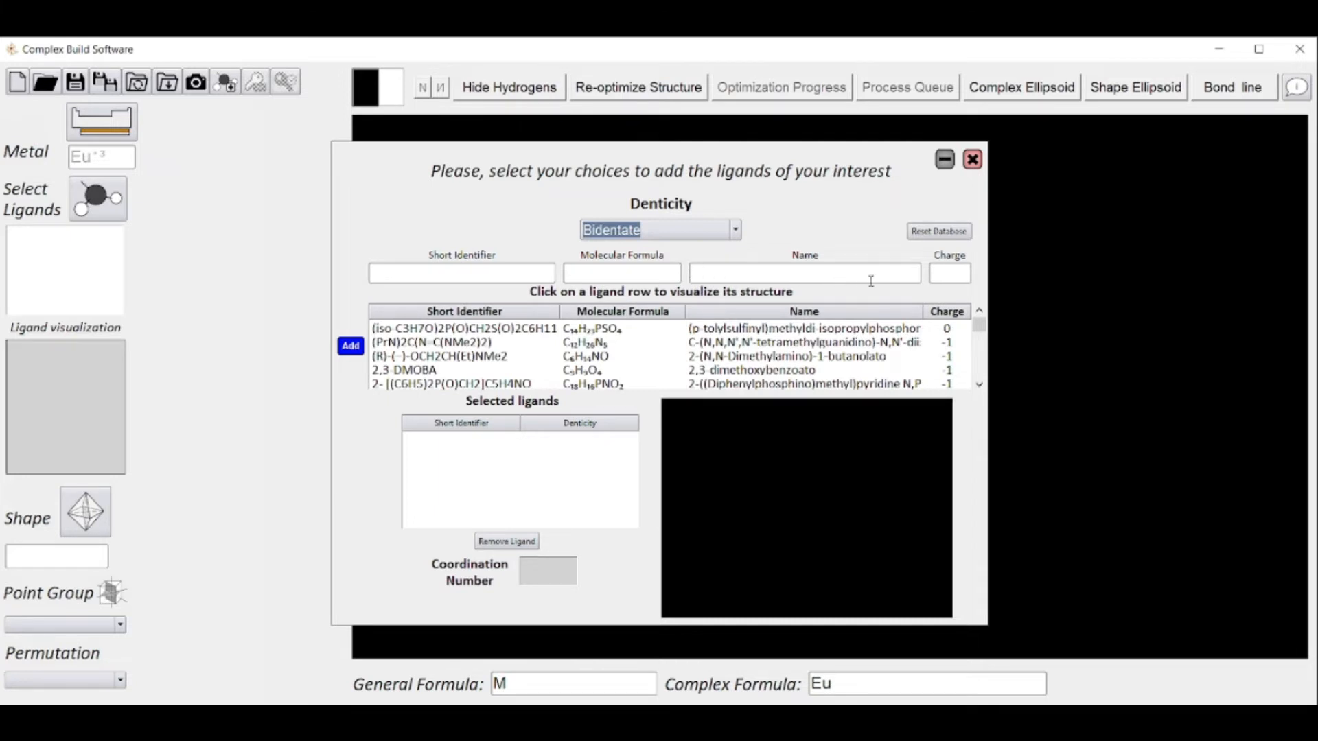
click(938, 277)
text(-1)
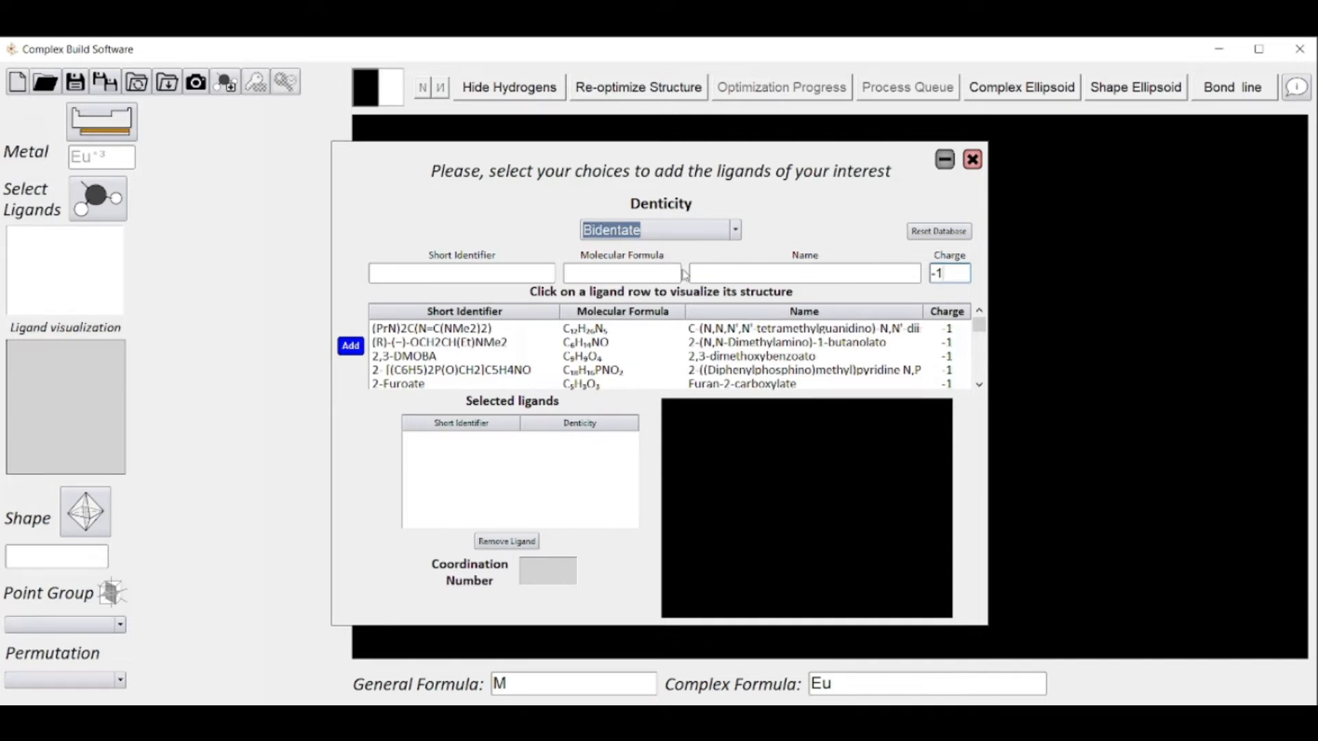
click(528, 270)
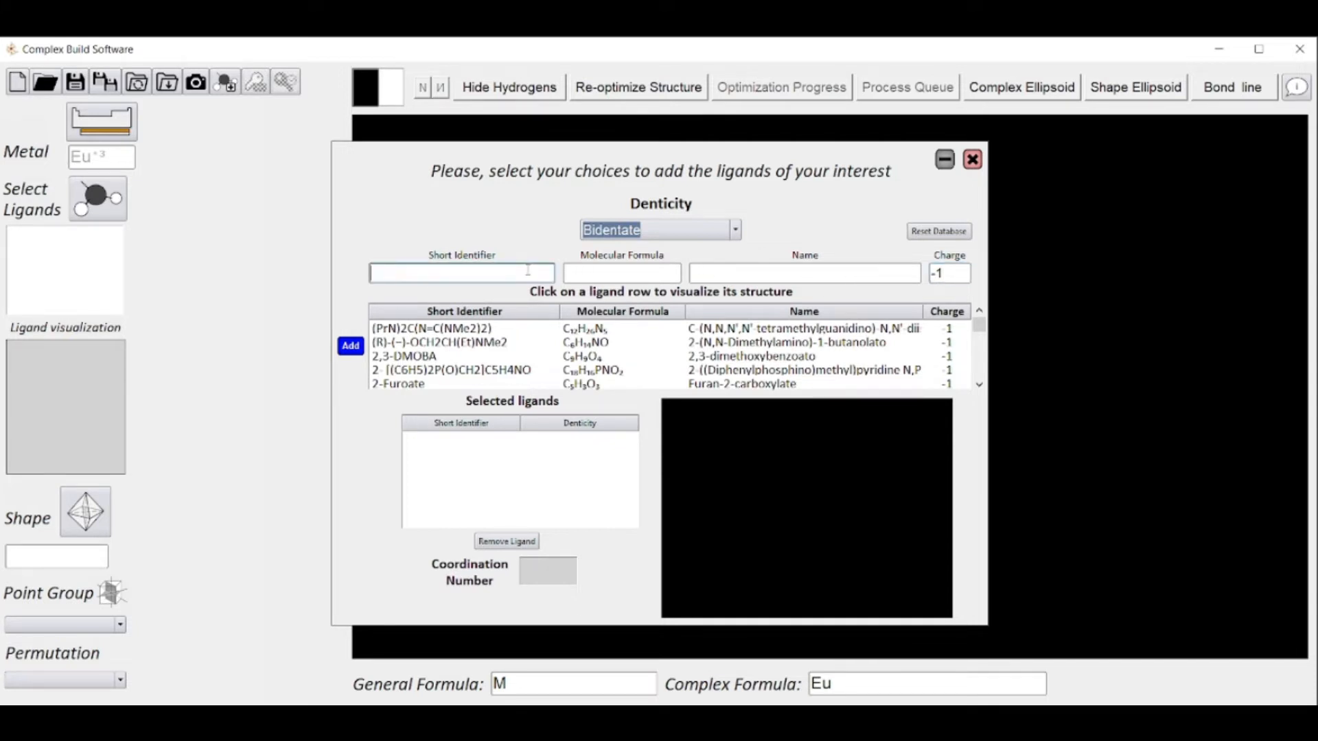
text(bt)
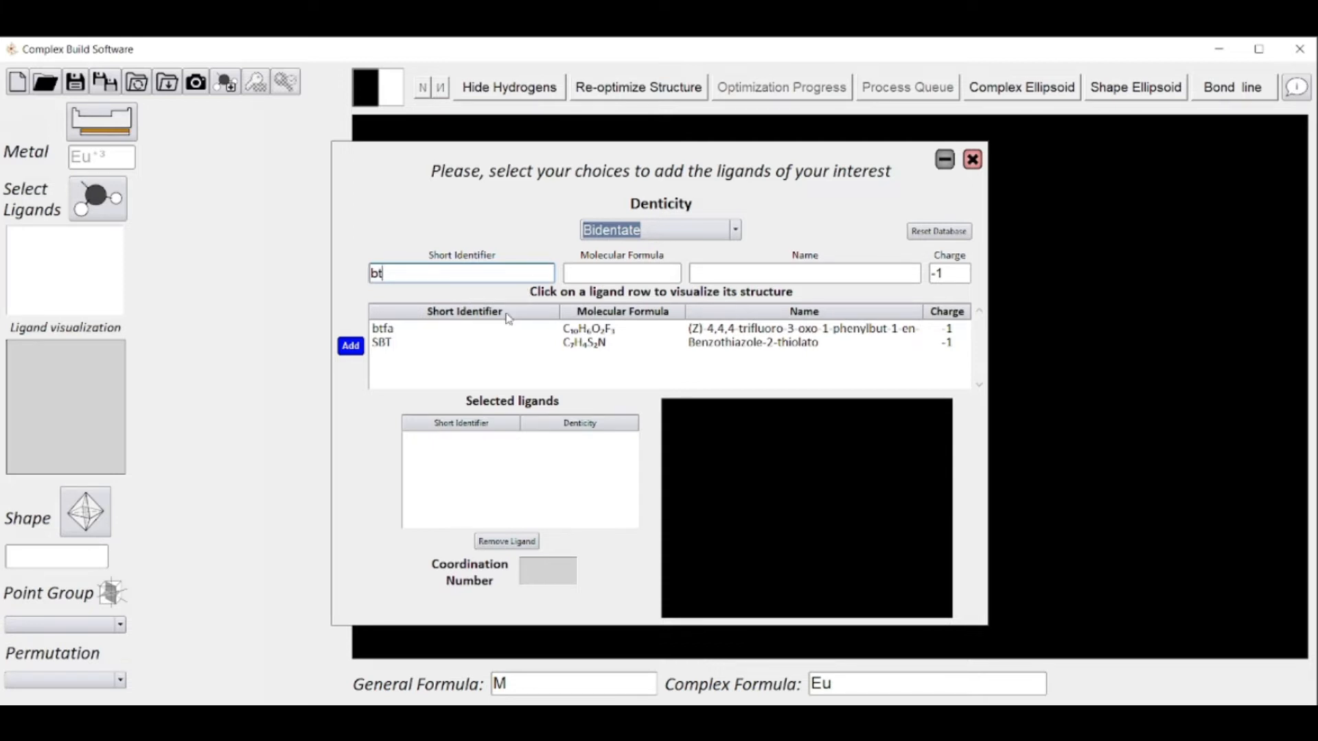
Preview the btfa ligand's structure and add it three times to the selected ligands
click(491, 334)
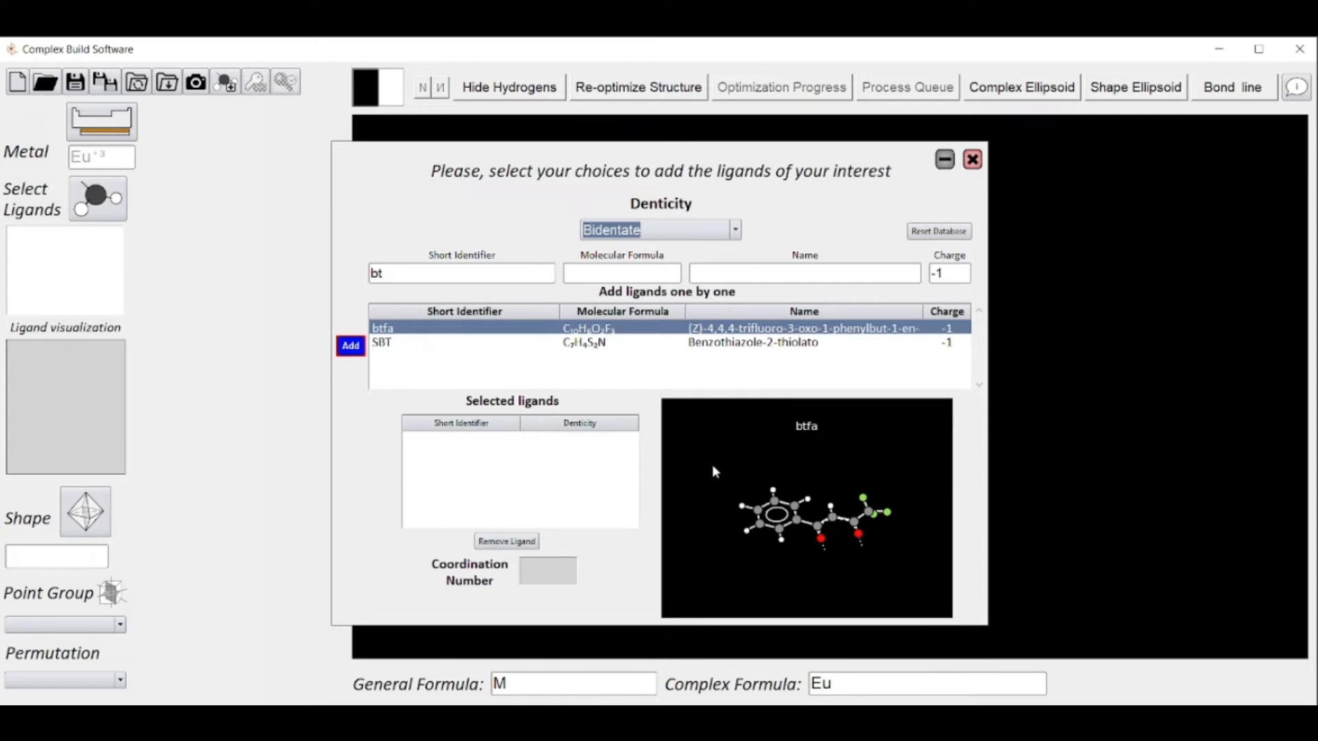
drag(714, 472, 926, 621)
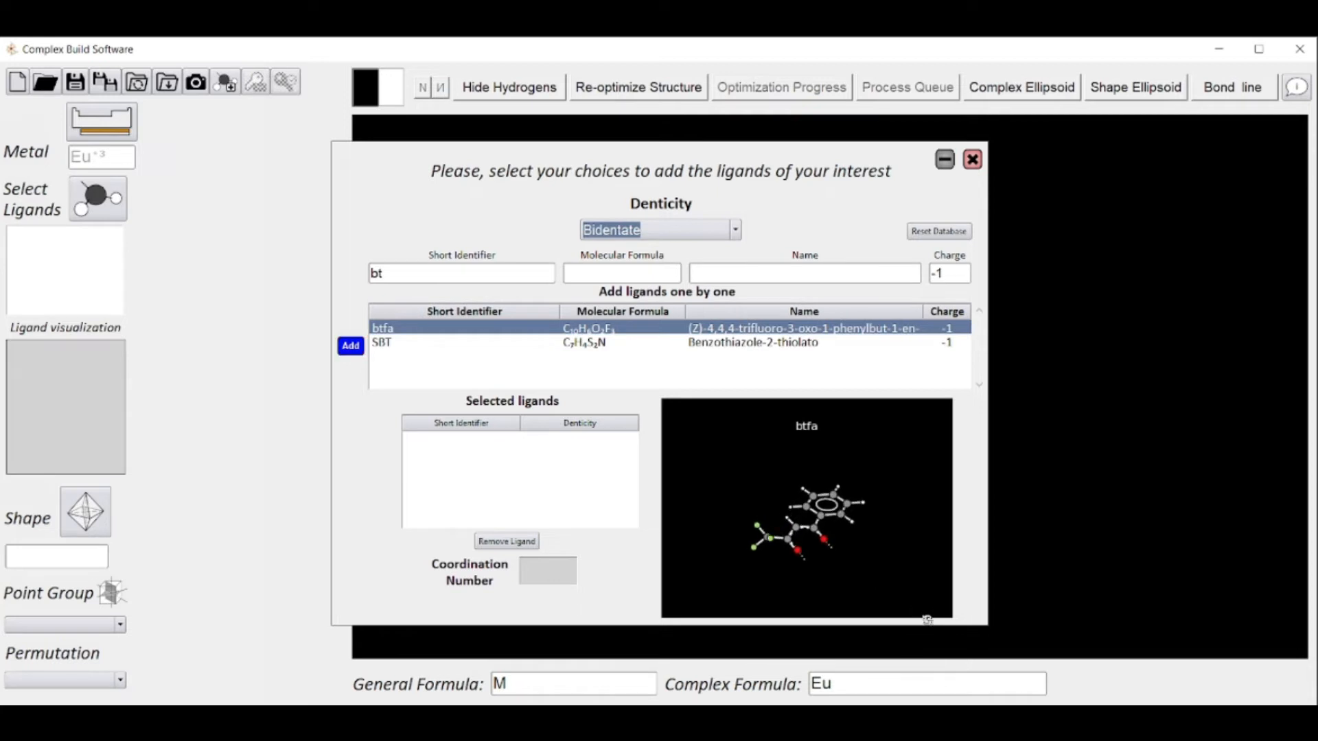
drag(918, 499, 885, 528)
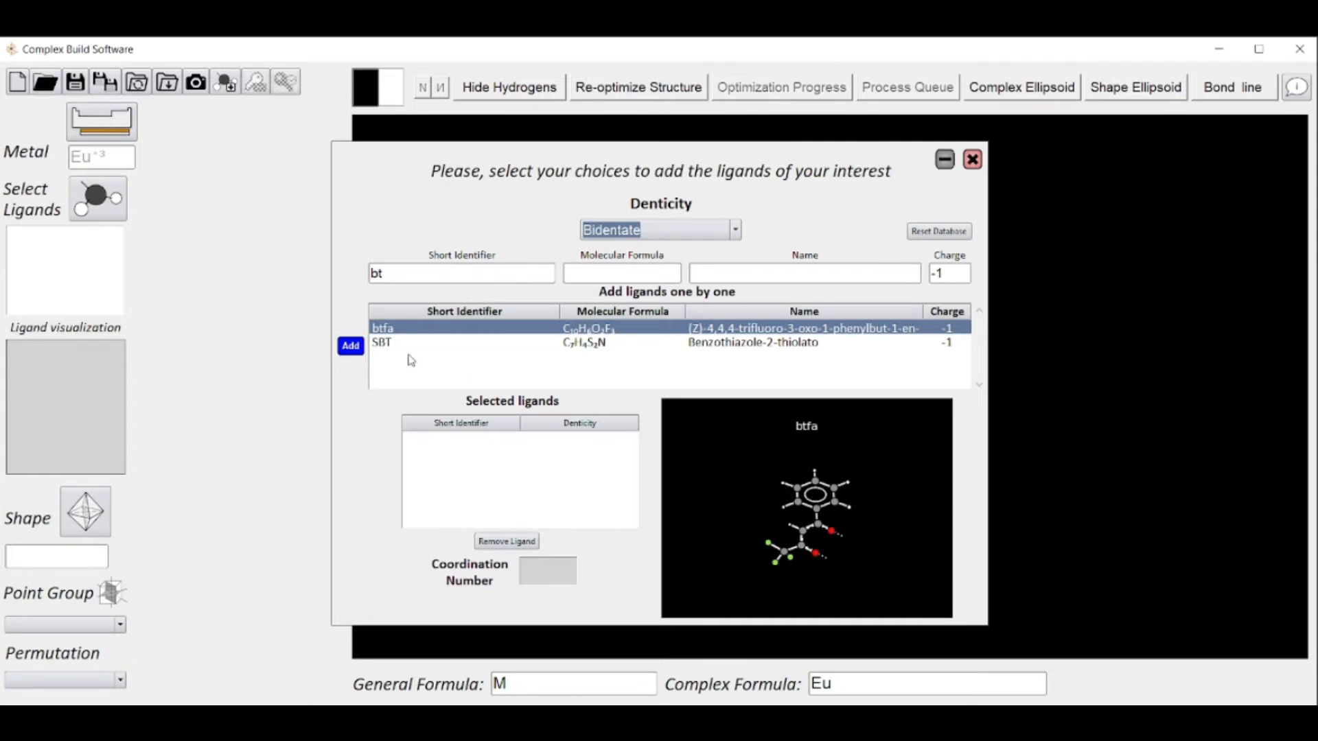
click(351, 346)
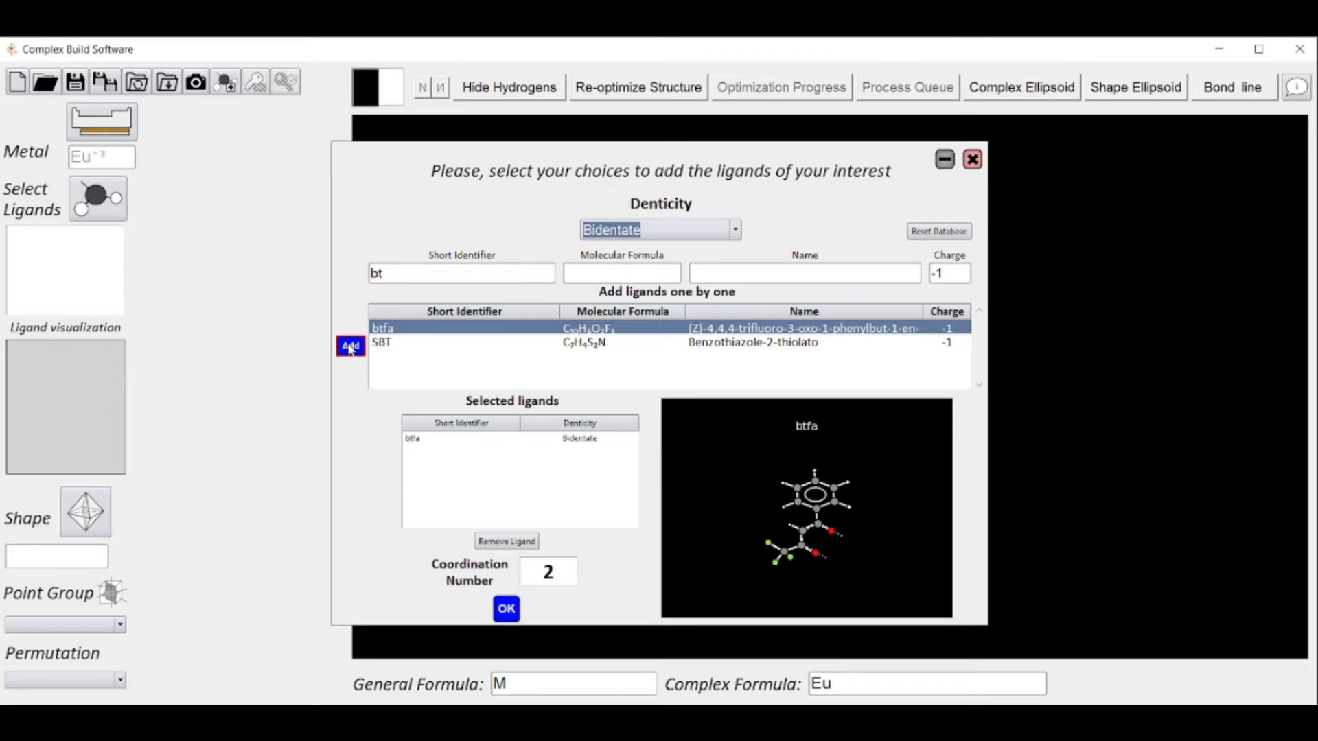
click(350, 347)
click(351, 348)
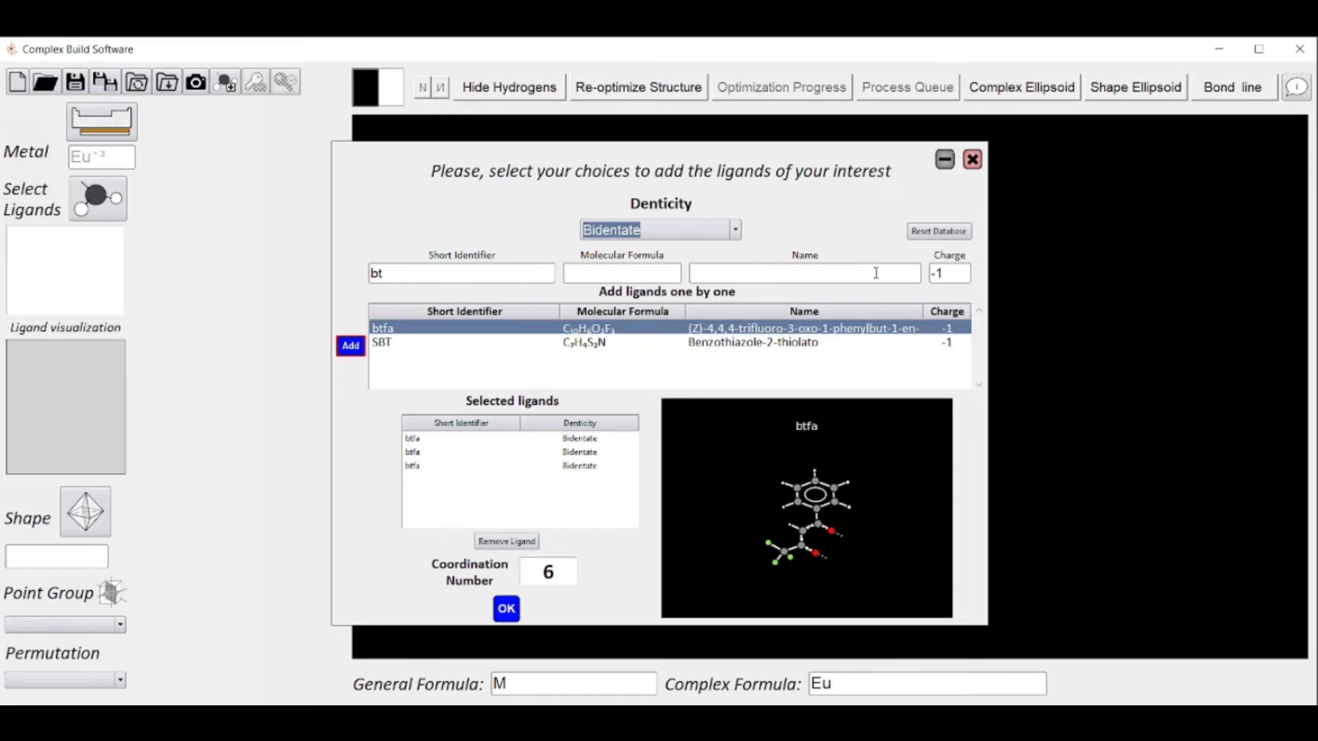
Clear the charge filter and search the bidentate ligands for short identifier "bpy"
click(946, 274)
key(BackSpace)
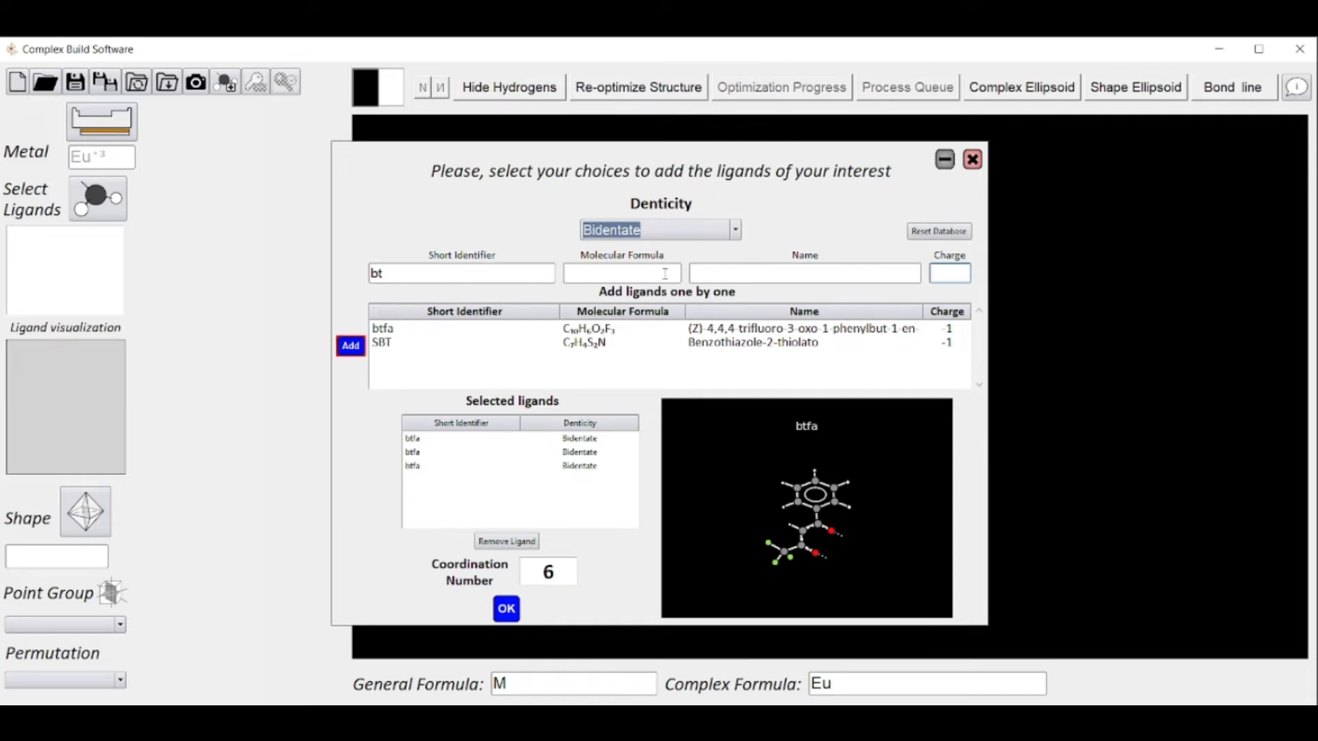
click(540, 273)
key(BackSpace)
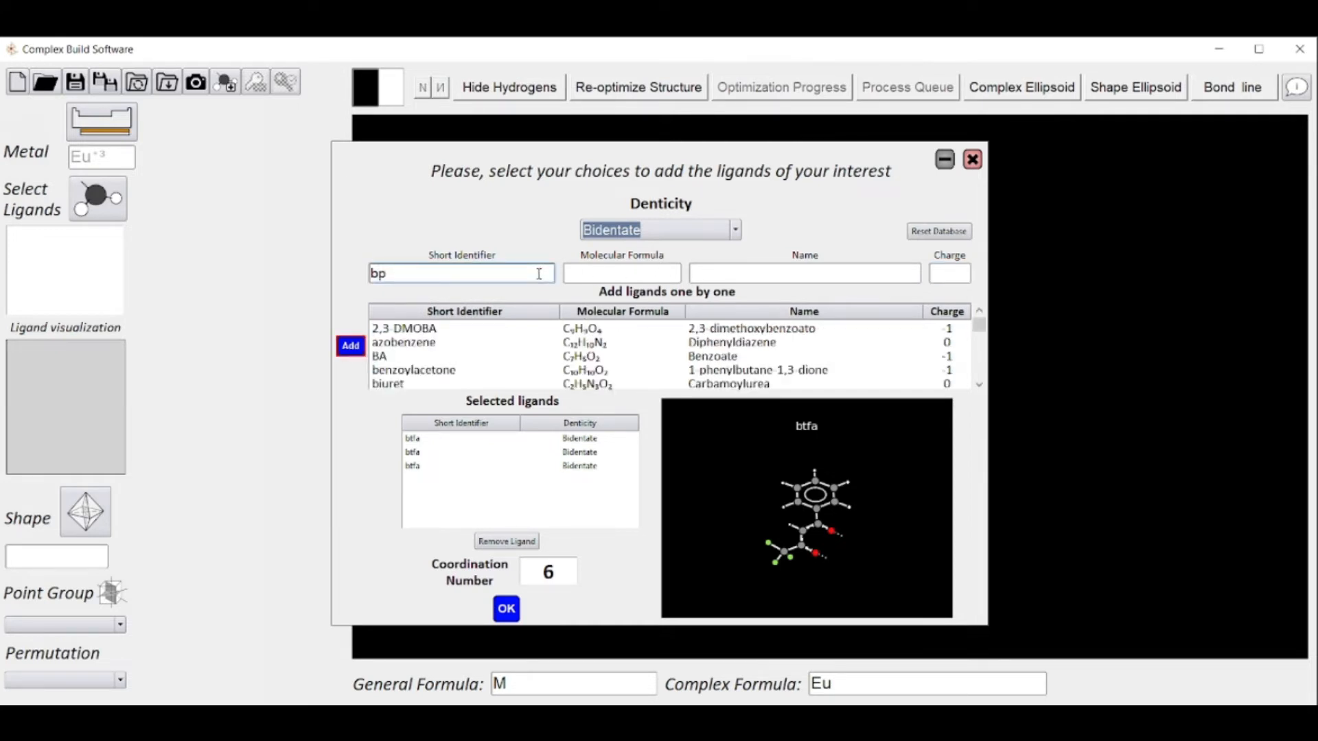
text(py)
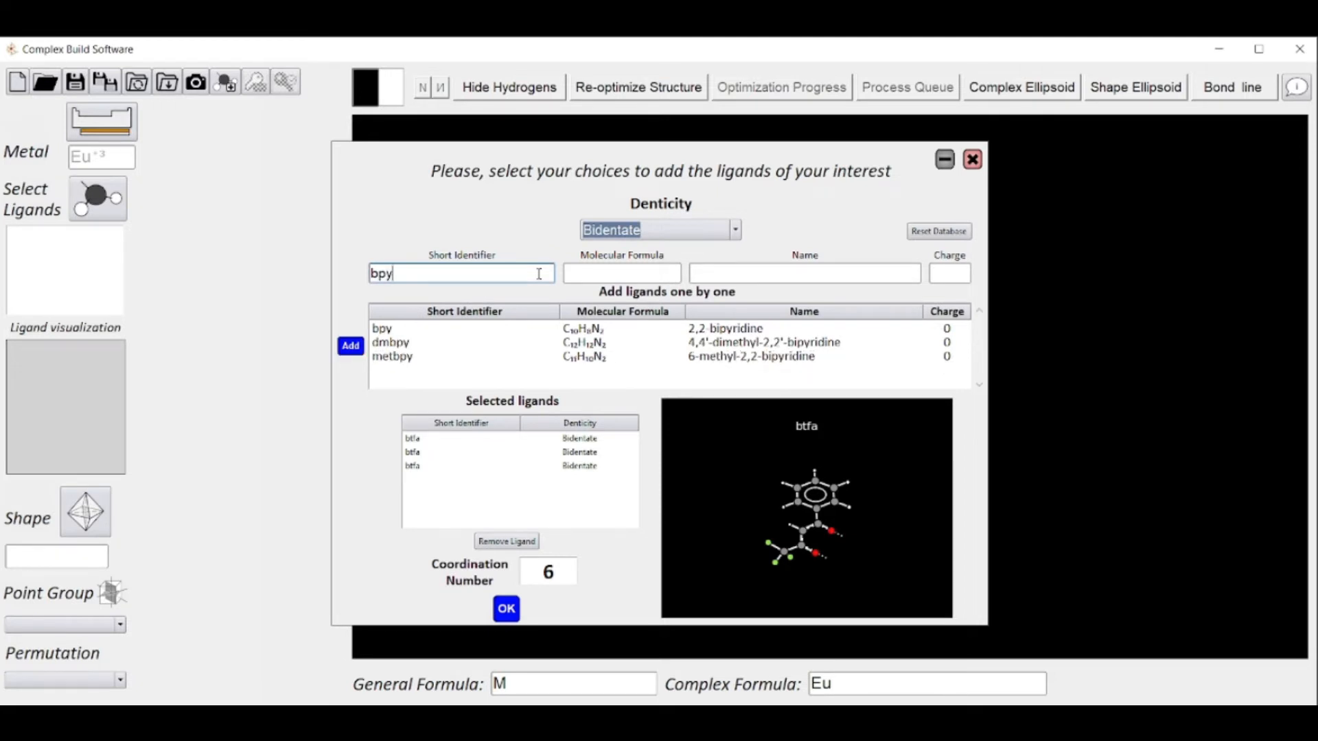
Add one bpy (2,2-bipyridine) ligand and accept the ligand set with the fast "Orientation and placement. Shape choice is conserved" optimization protocol
click(460, 335)
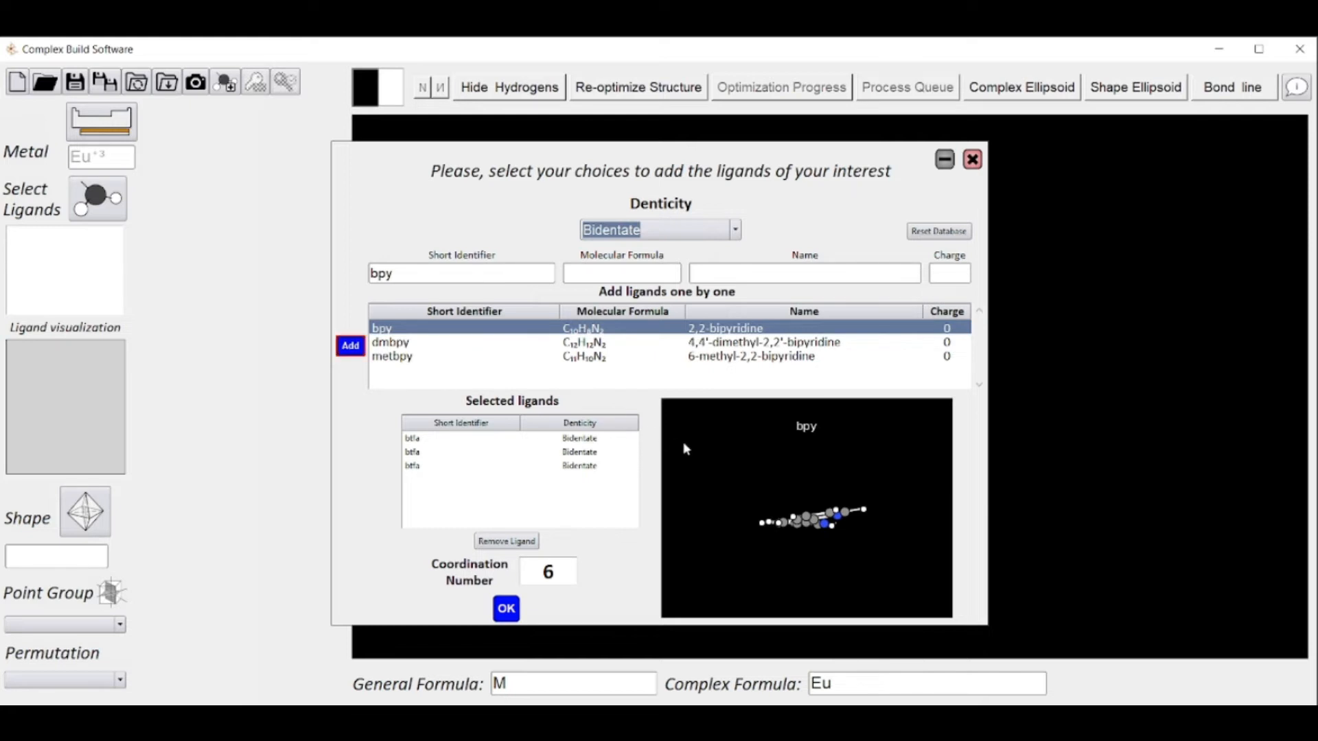
drag(709, 478, 728, 557)
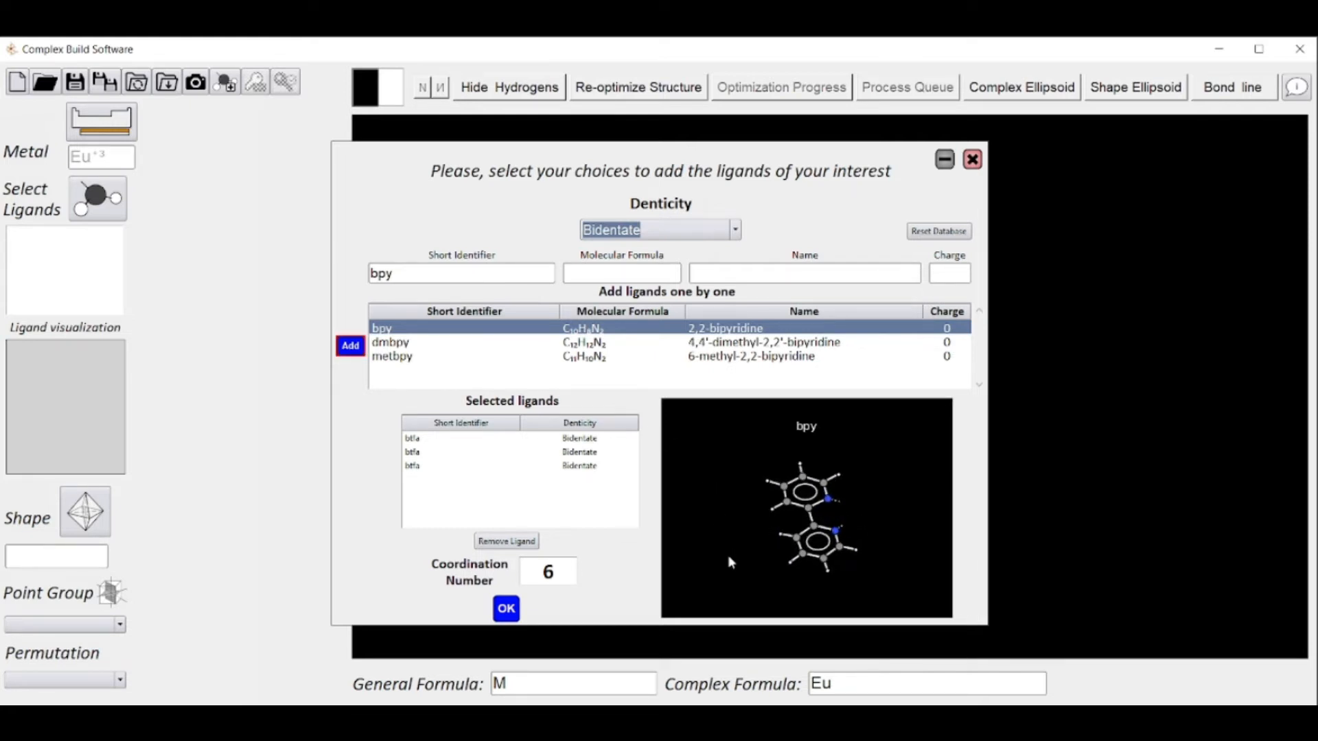
click(351, 347)
click(507, 611)
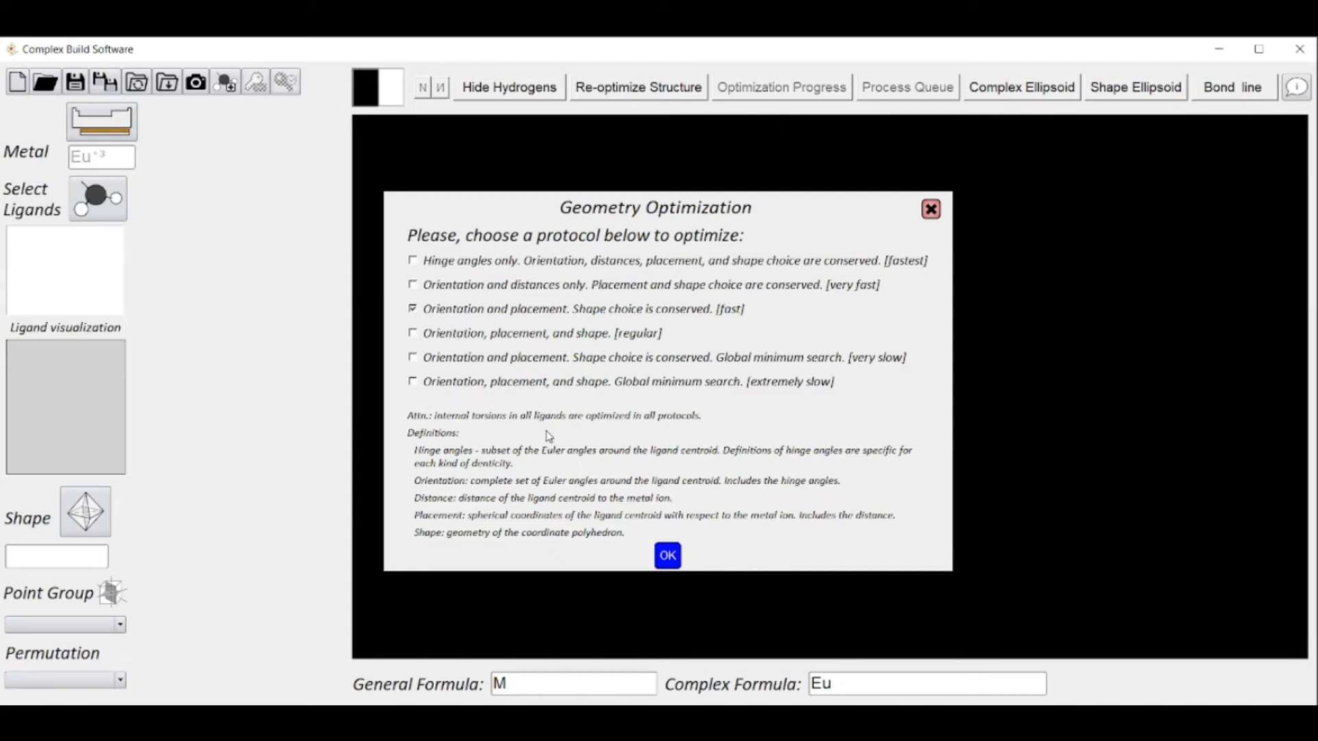
click(667, 556)
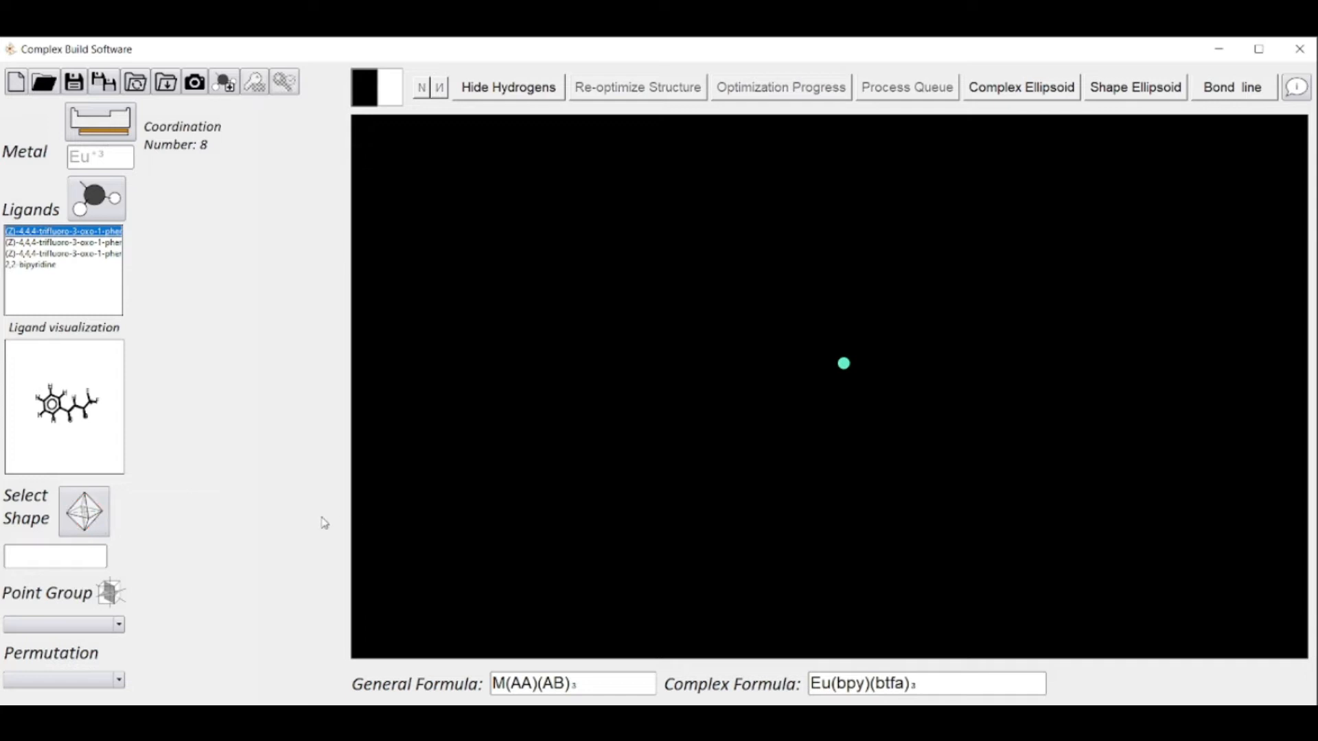
Select SAPR-8 as the coordination shape without choosing ligand placements
click(95, 504)
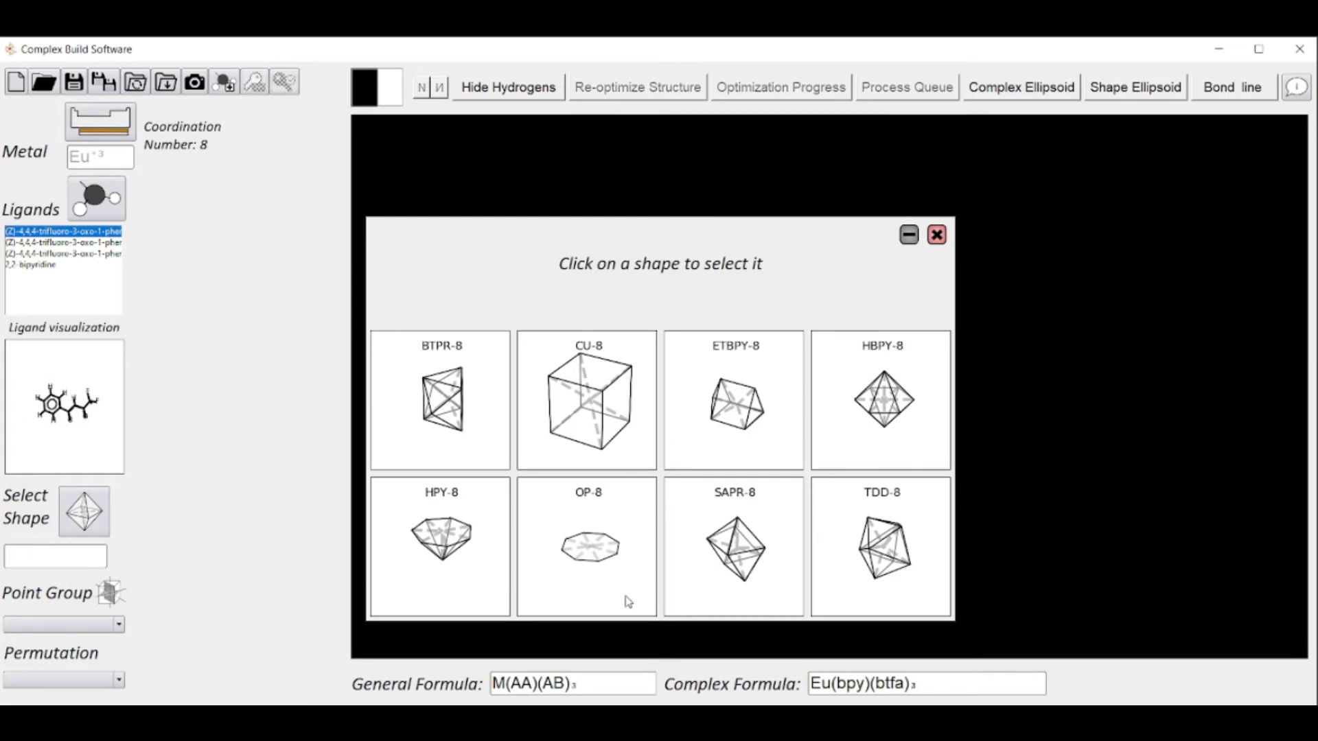
click(686, 601)
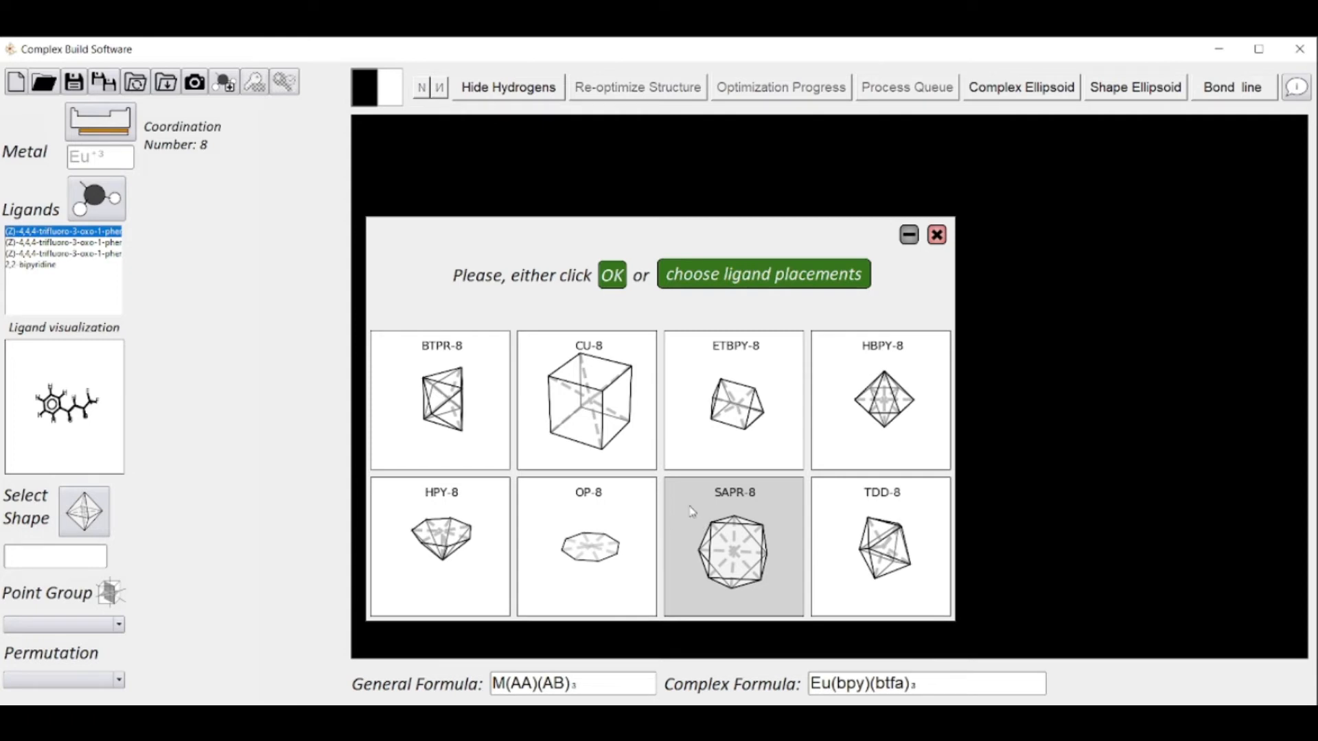
click(613, 283)
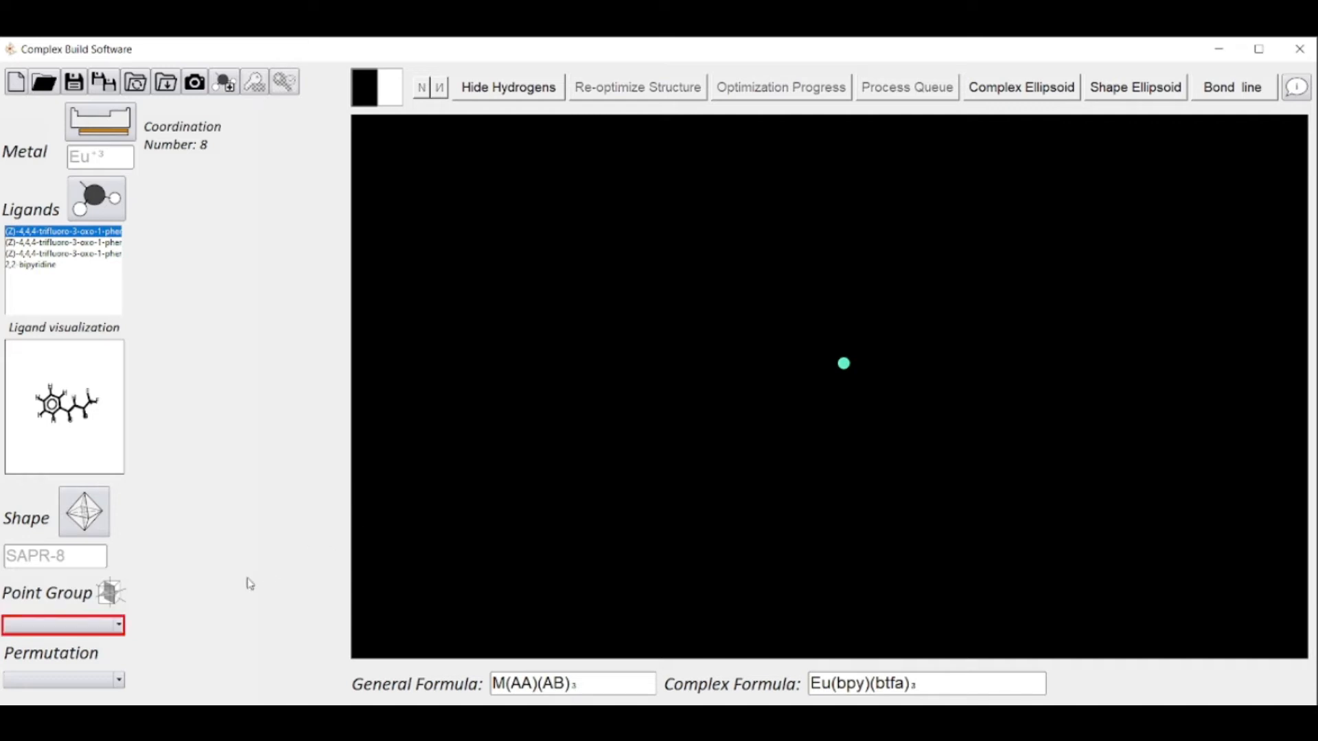
Set the point group to C1 and build the complex with permutation [1 2 3 4 5 6 7 8]
click(120, 626)
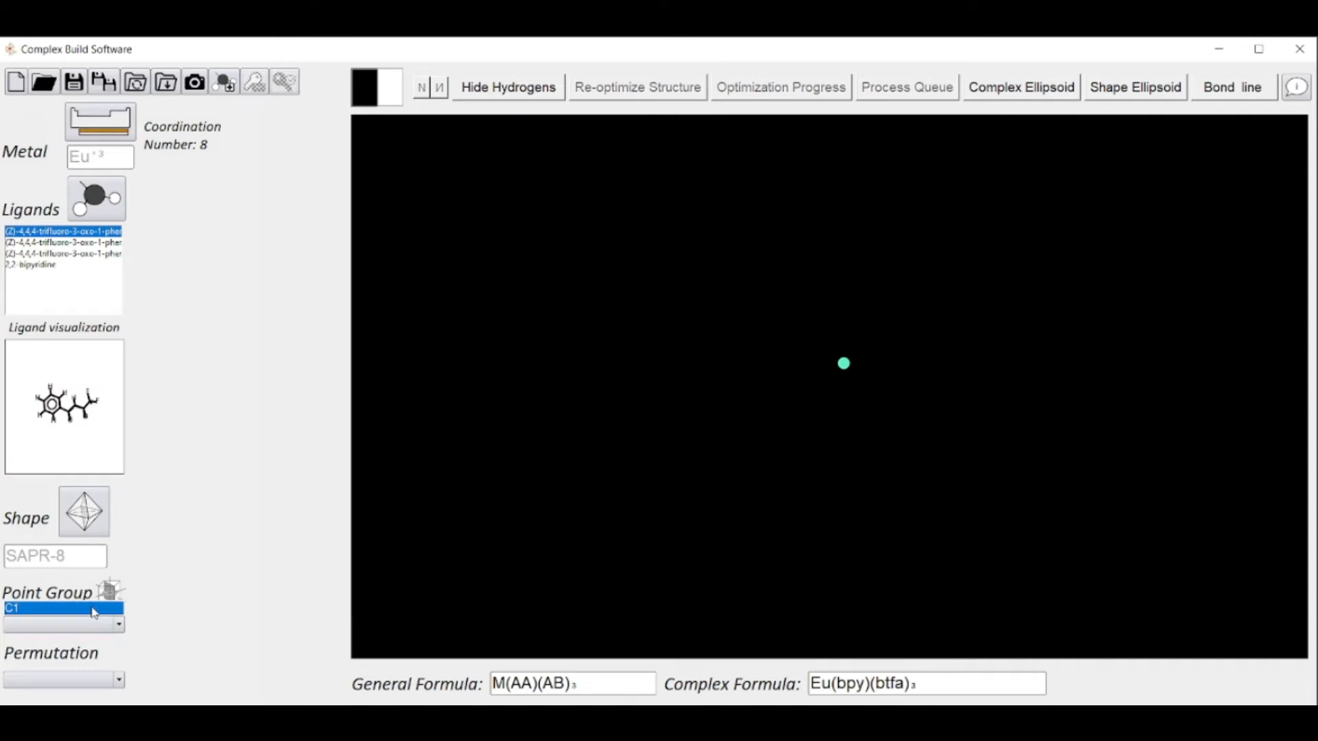
click(95, 609)
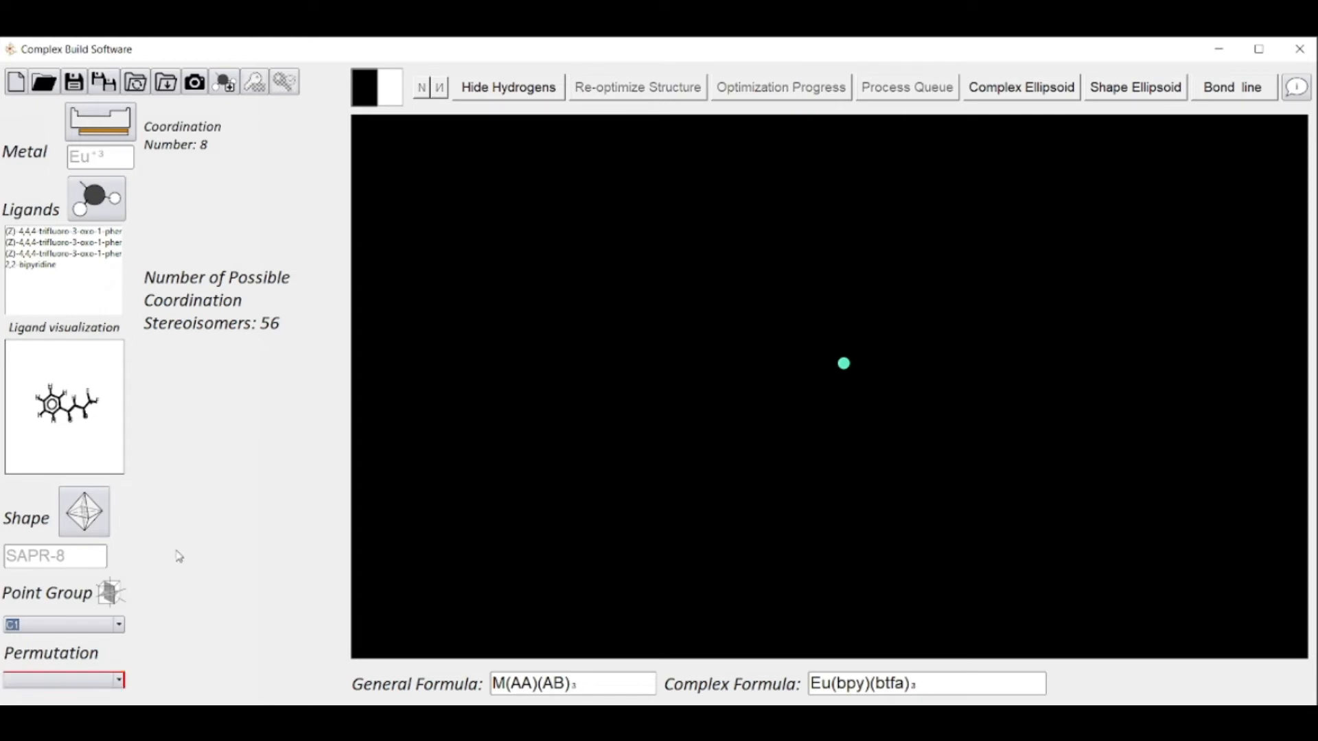
click(120, 683)
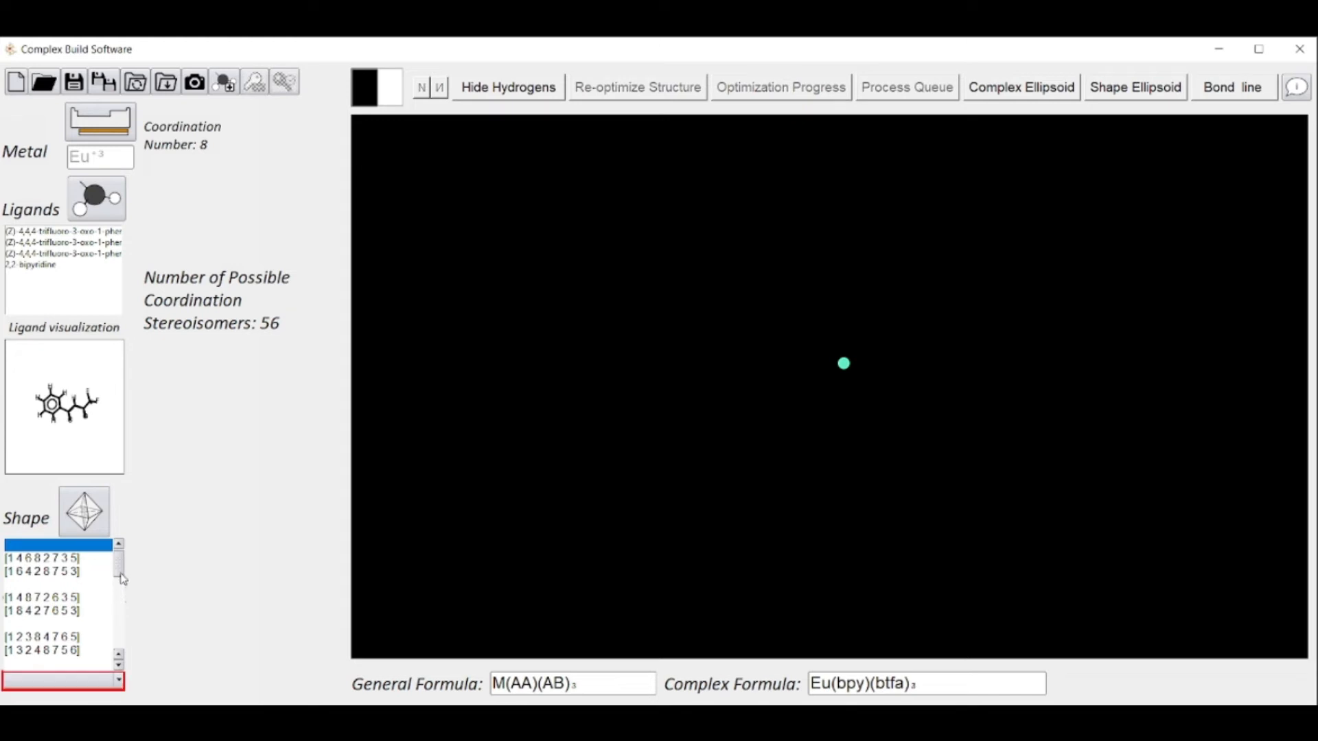
mouse_move(120, 577)
mouse_down()
mouse_move(121, 596)
mouse_move(126, 570)
mouse_up()
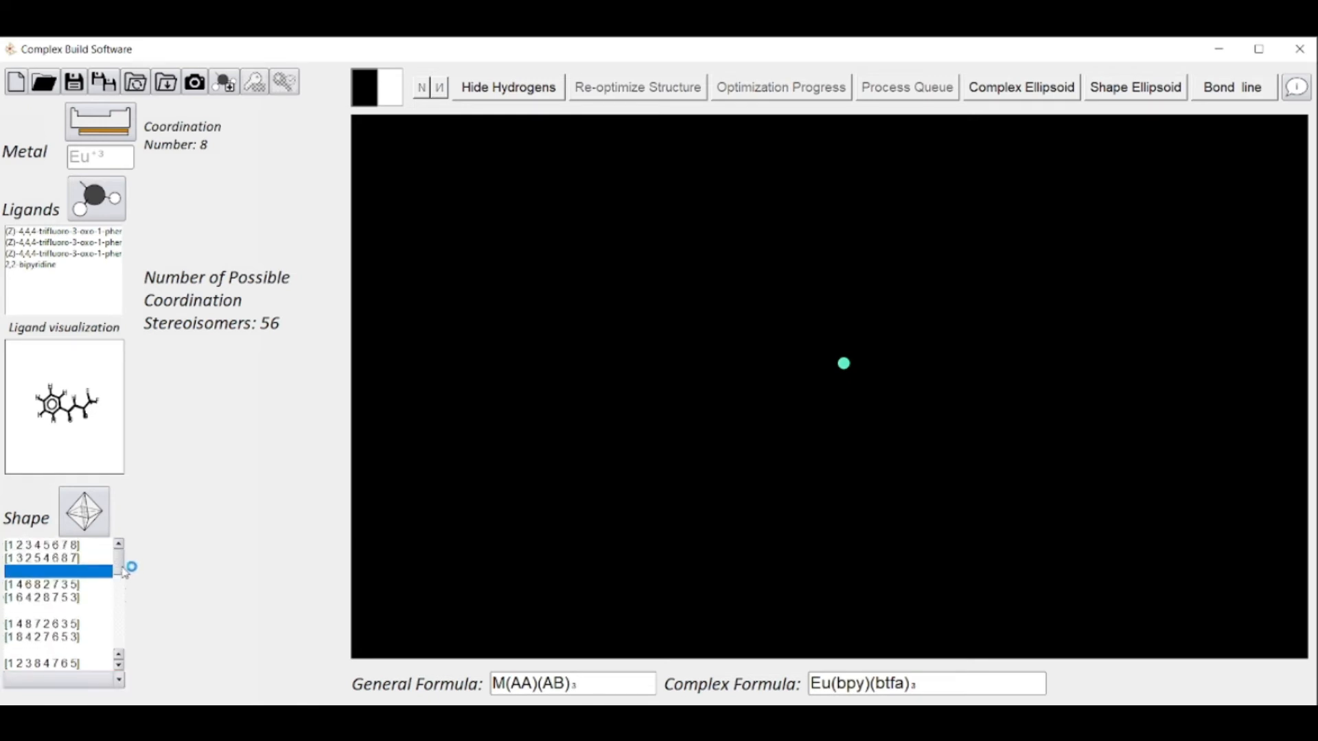
click(90, 546)
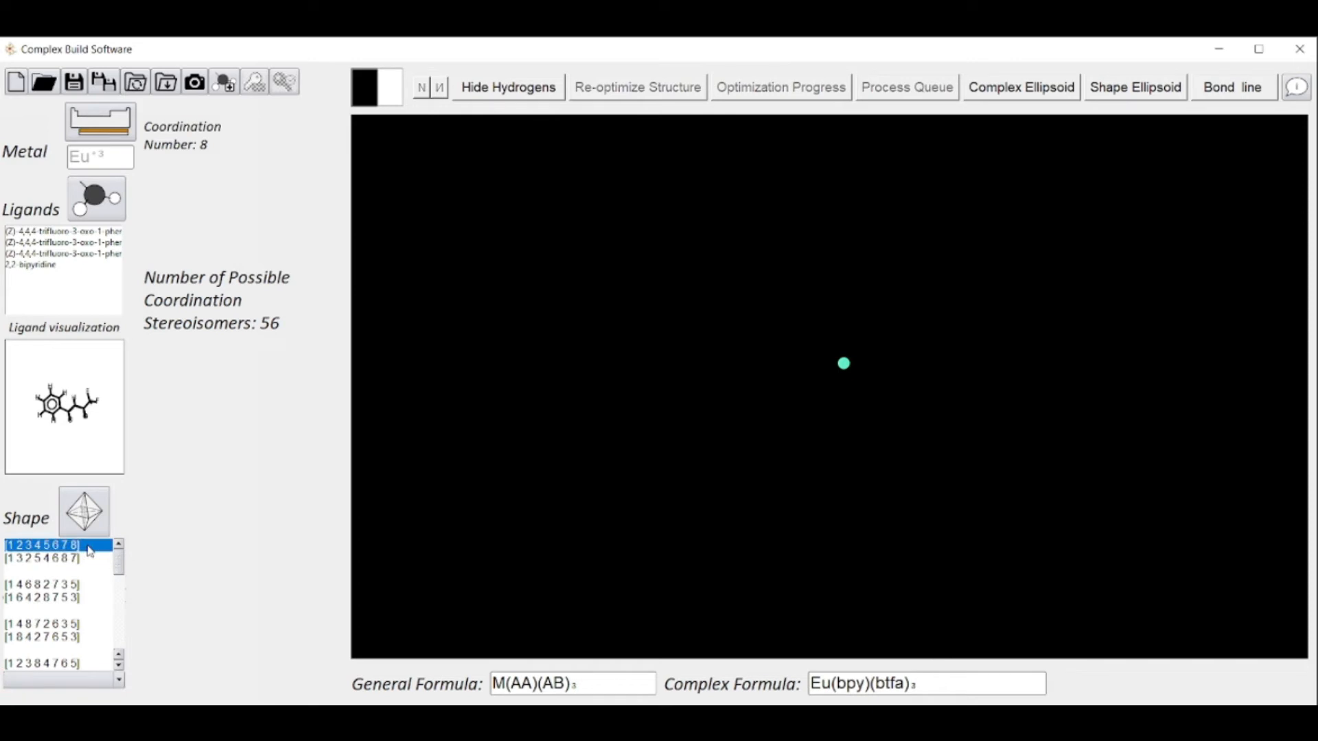
click(88, 547)
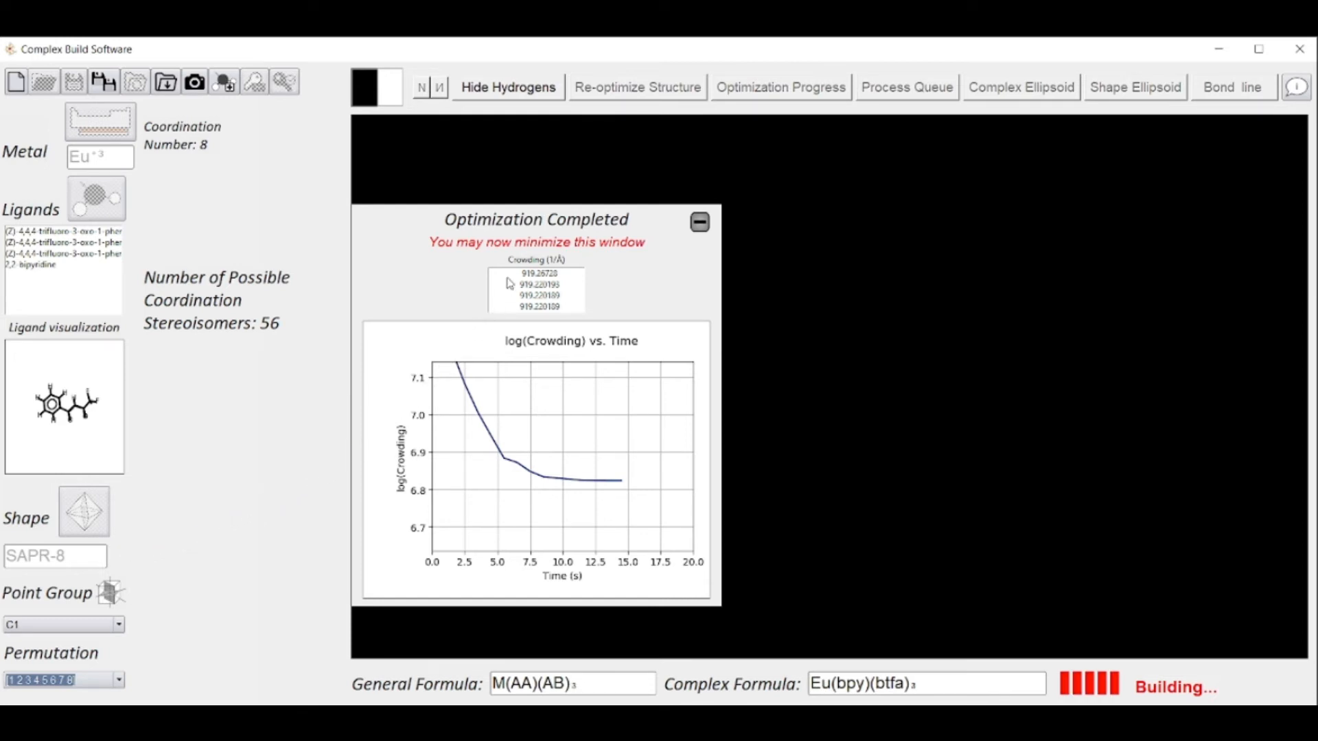
Minimize the optimization progress window and examine the built europium complex from several angles
click(698, 226)
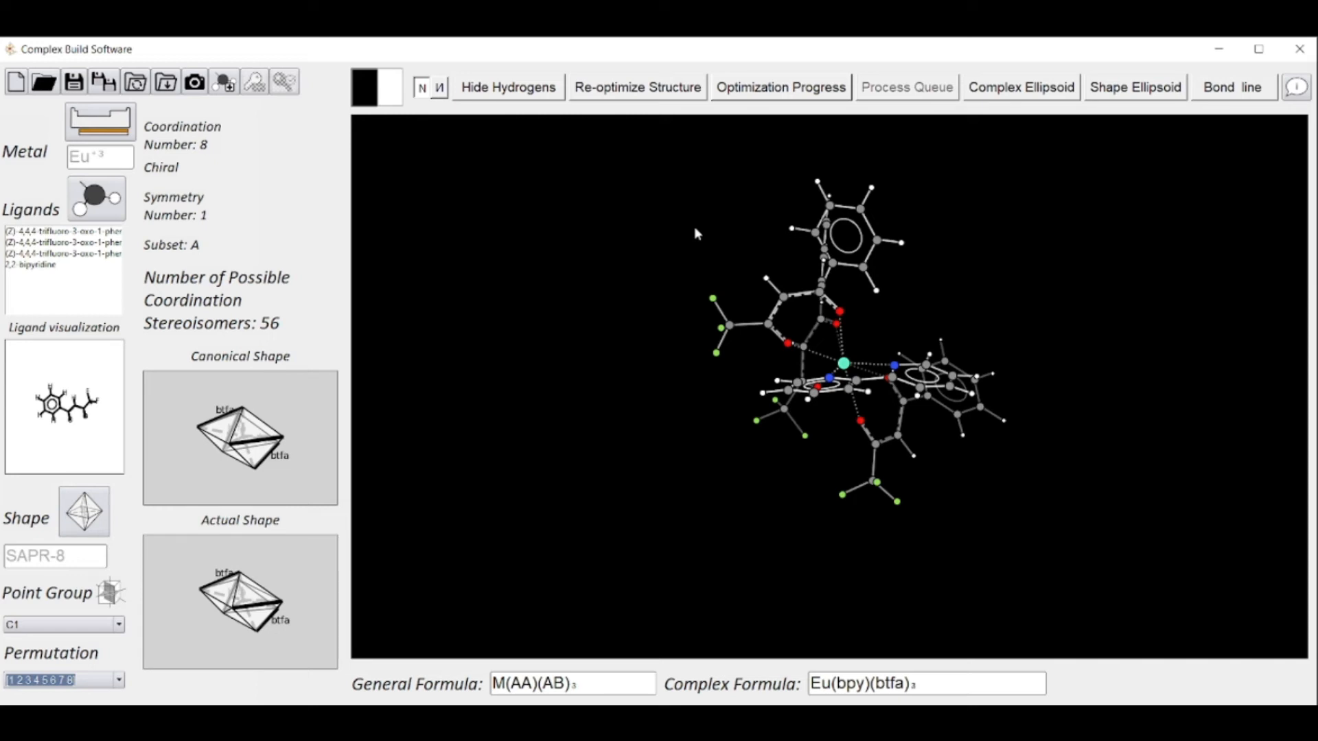
drag(694, 234, 920, 241)
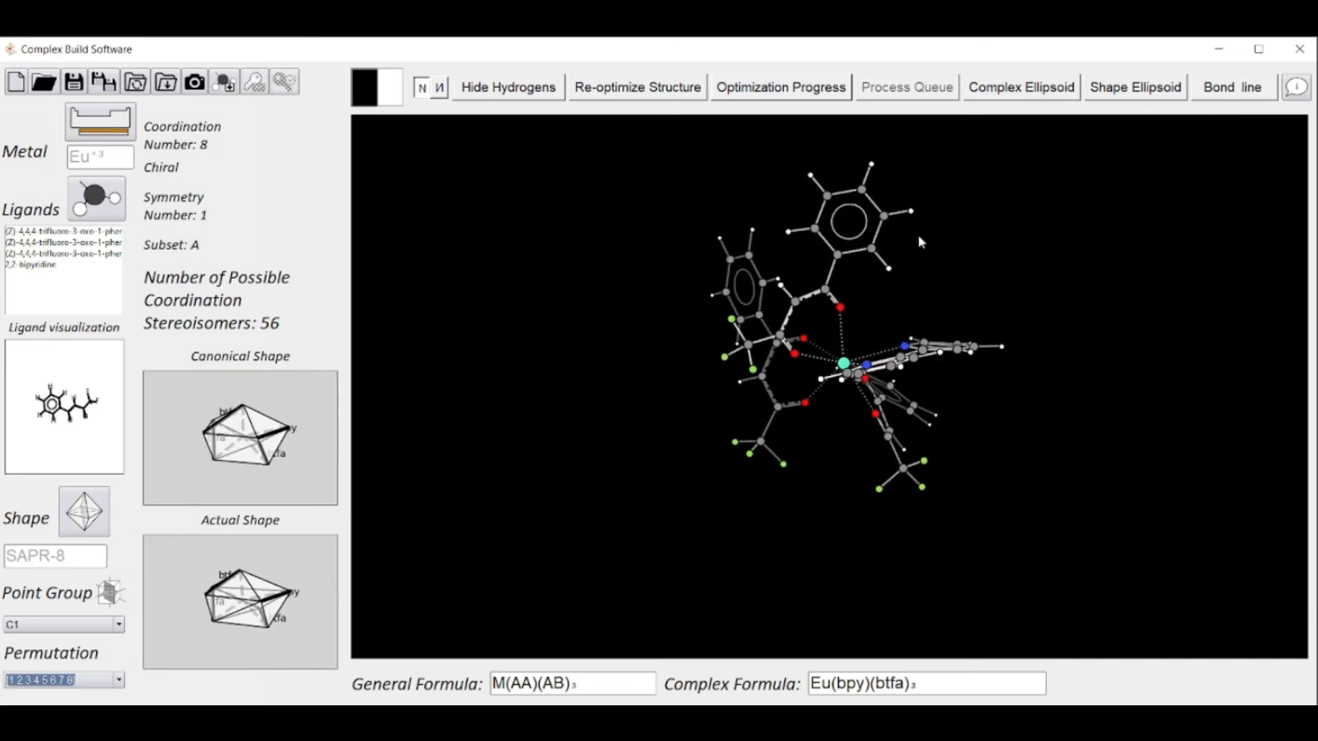
drag(937, 314, 1066, 111)
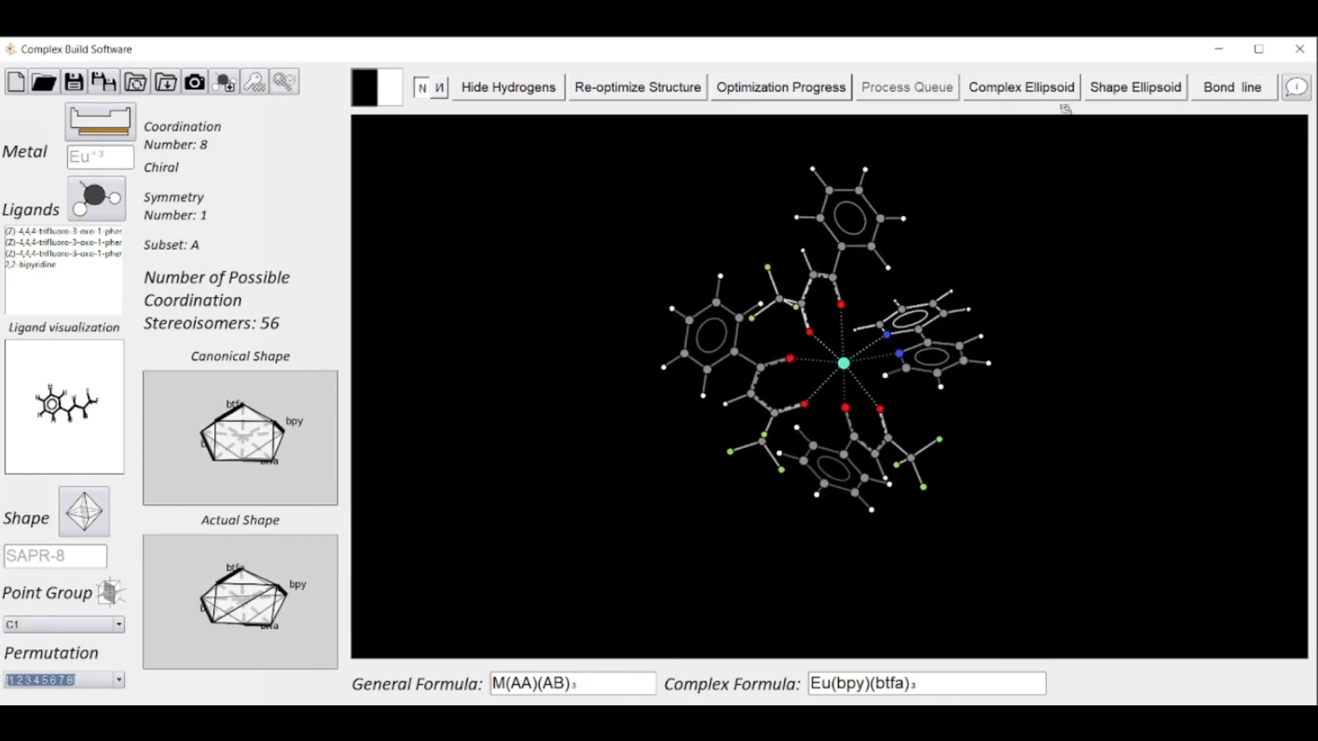
mouse_move(1041, 168)
mouse_down()
mouse_move(1073, 329)
mouse_move(1023, 169)
mouse_up()
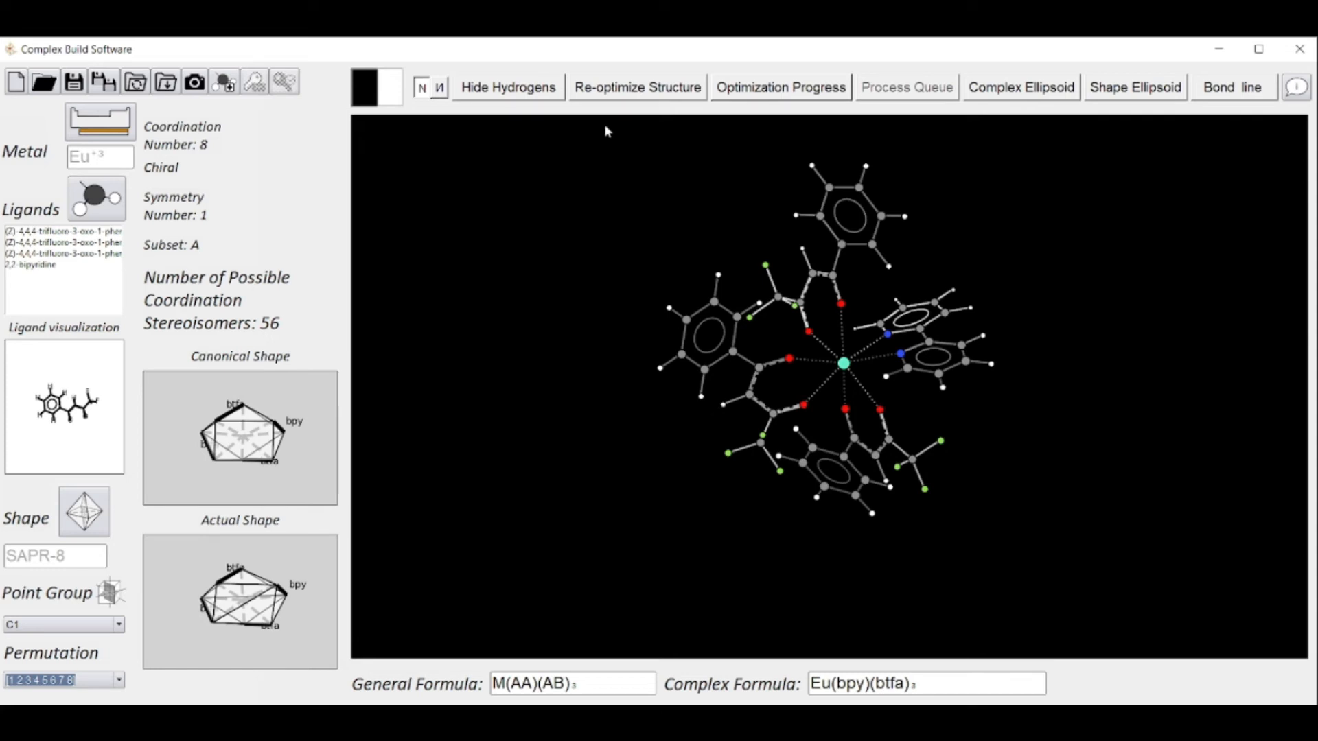
Hide the hydrogens, examine the complex from several angles without them, and display them again
click(553, 89)
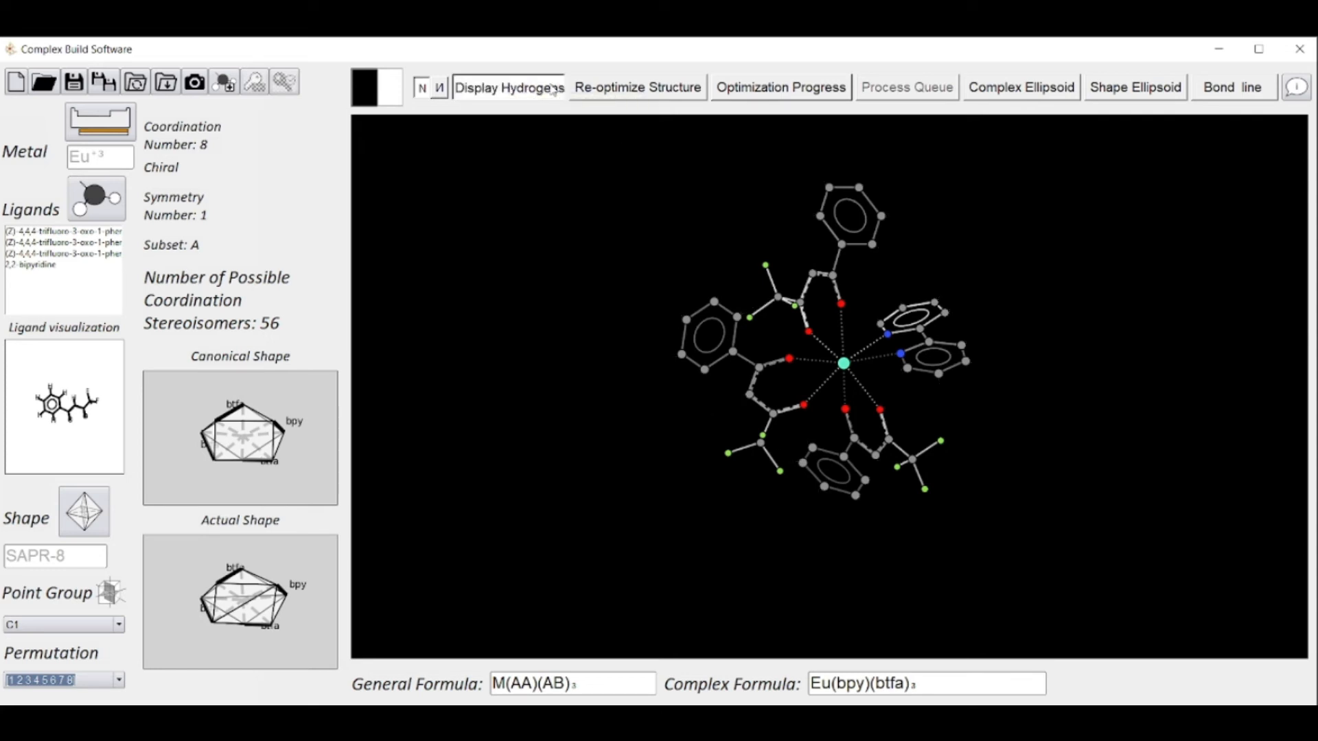
drag(586, 189, 576, 450)
drag(590, 379, 601, 567)
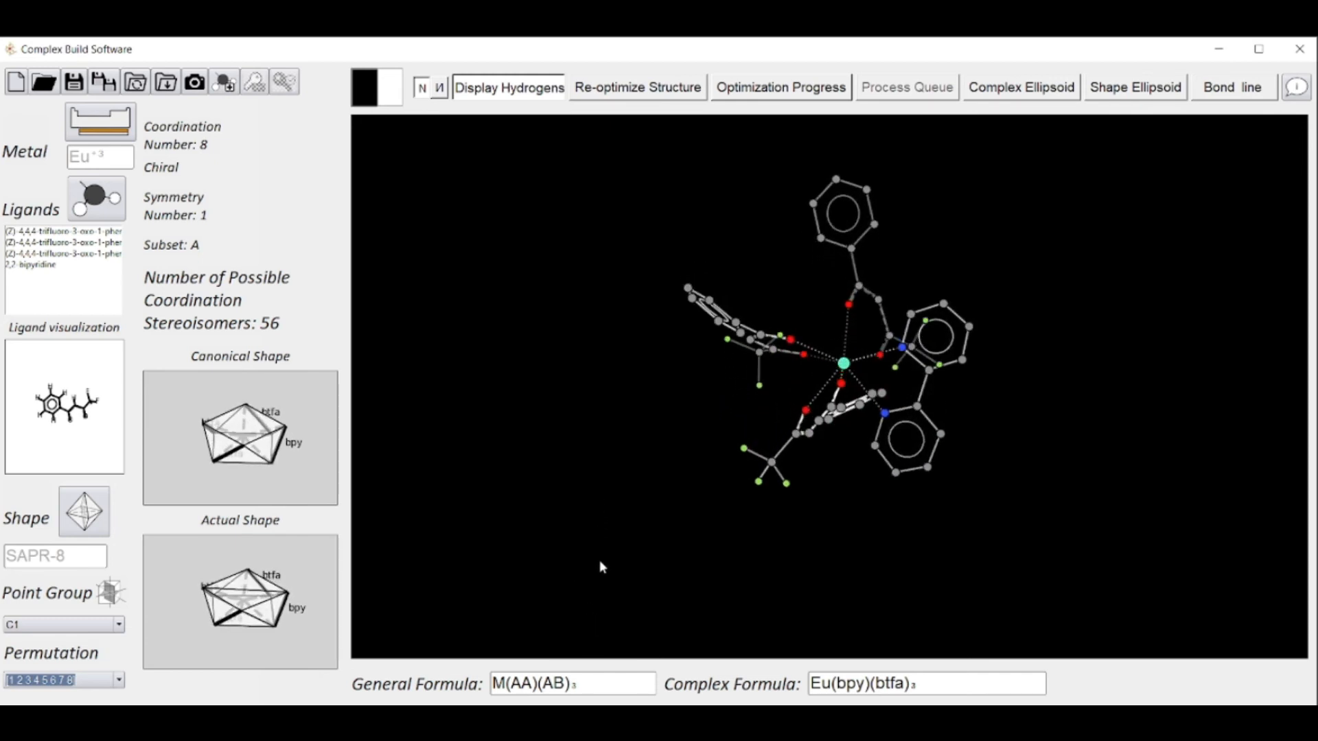
drag(604, 481, 602, 519)
drag(603, 585, 626, 665)
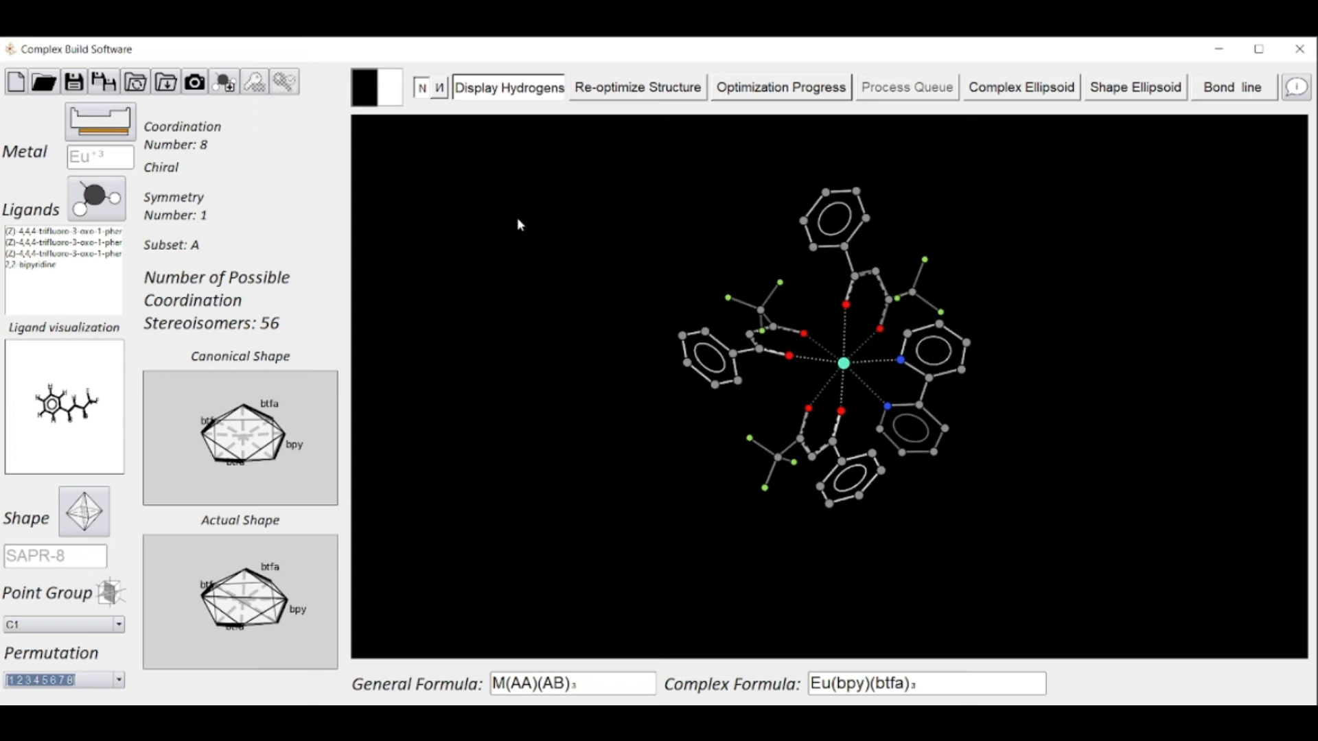
click(495, 89)
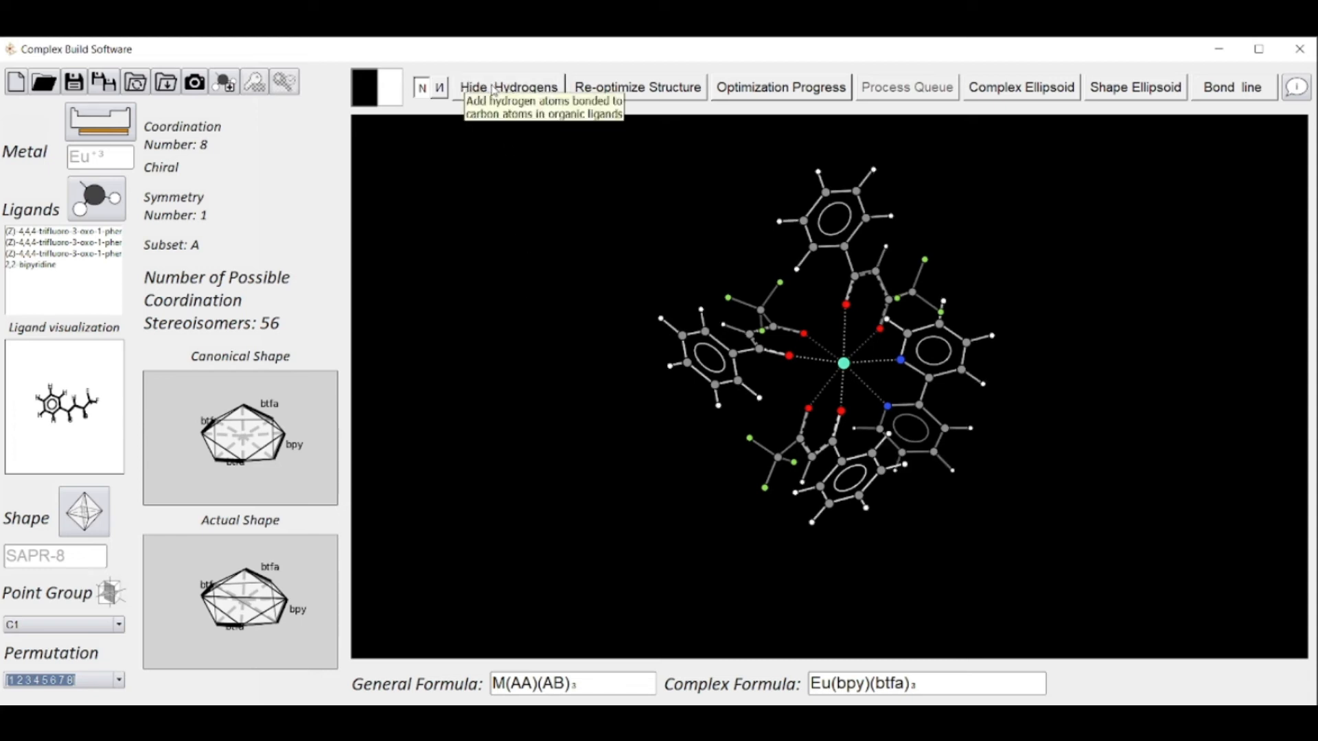
View the other enantiomer of the complex and switch back to the original one
click(441, 89)
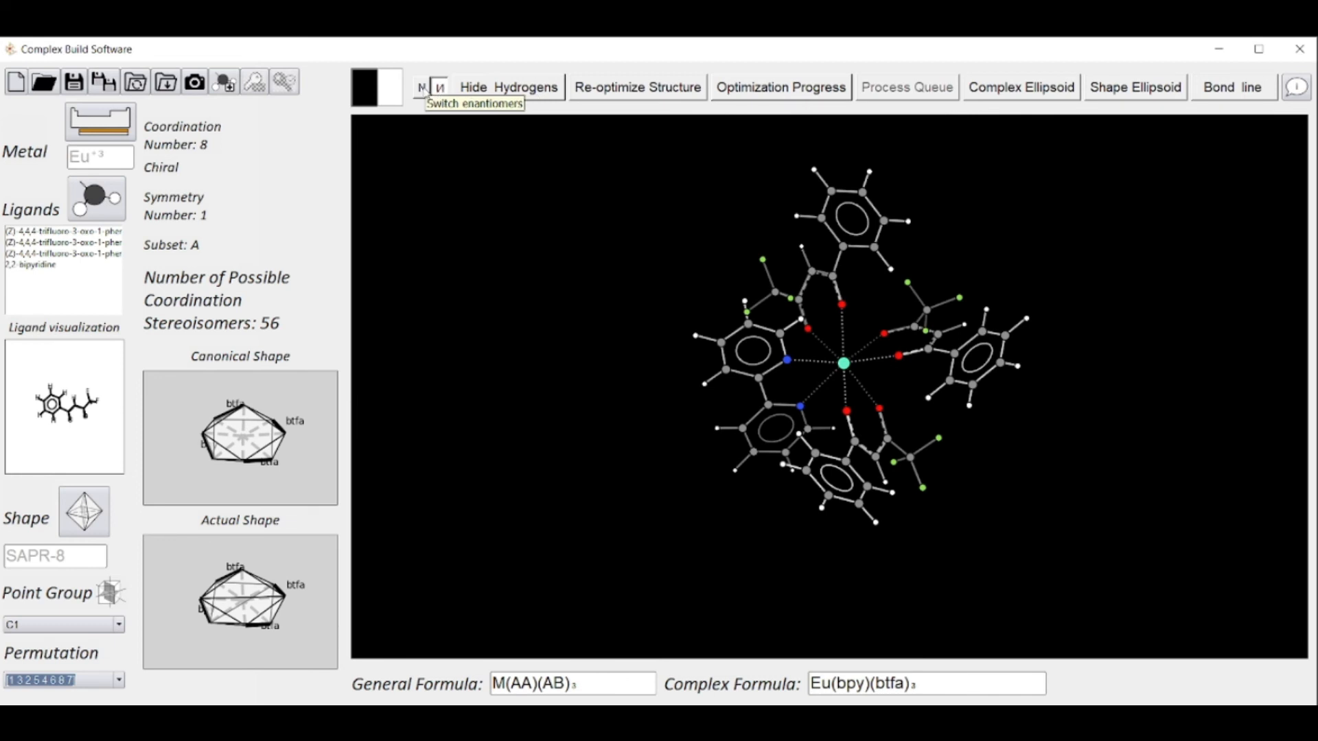
click(423, 89)
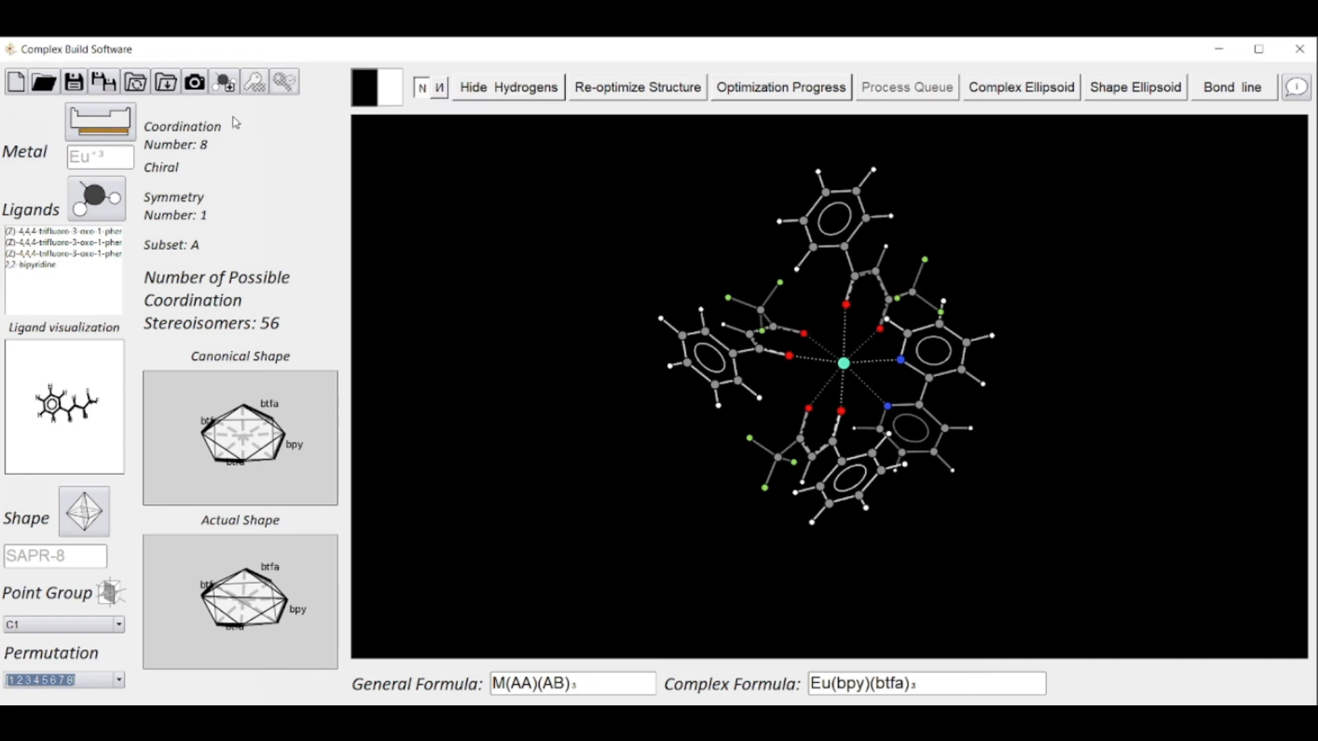
Save this stereoisomer as a MOPAC Input File (.mop) named "My first complex" with the RM1 lanthanide model
click(75, 83)
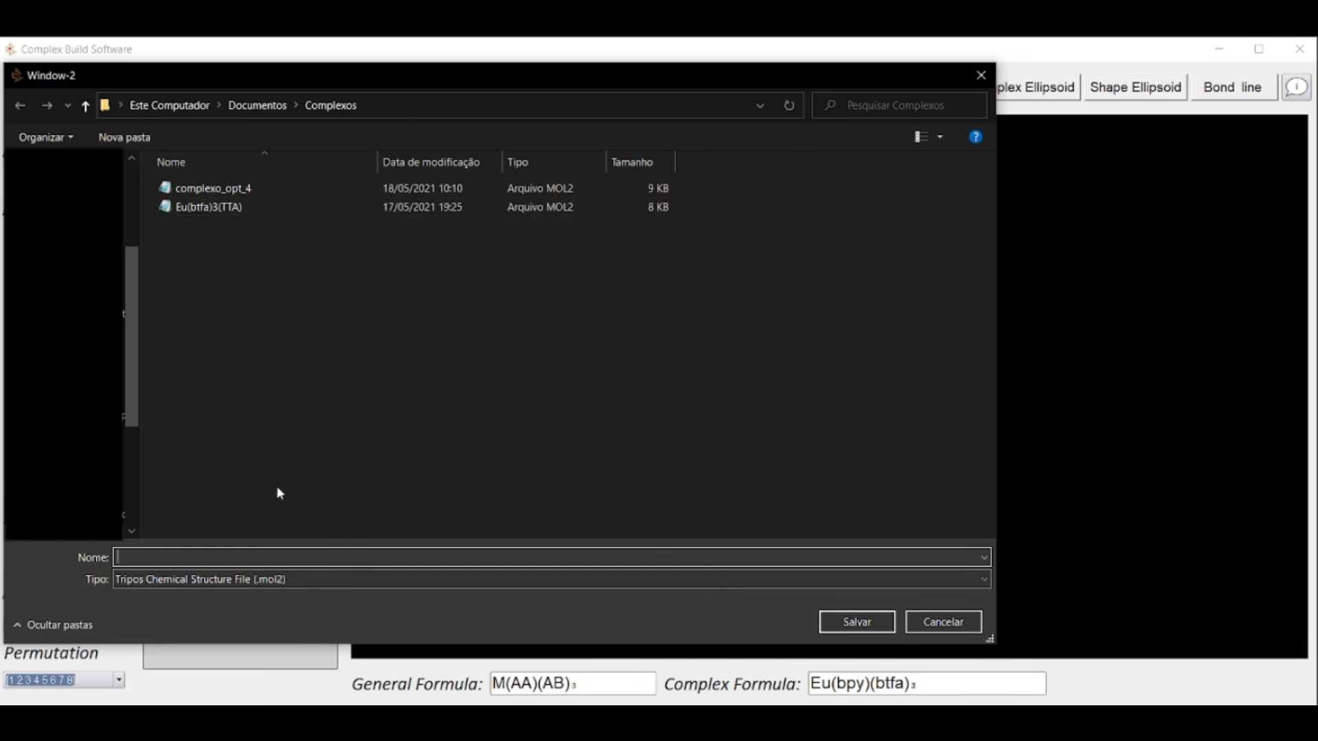
click(301, 575)
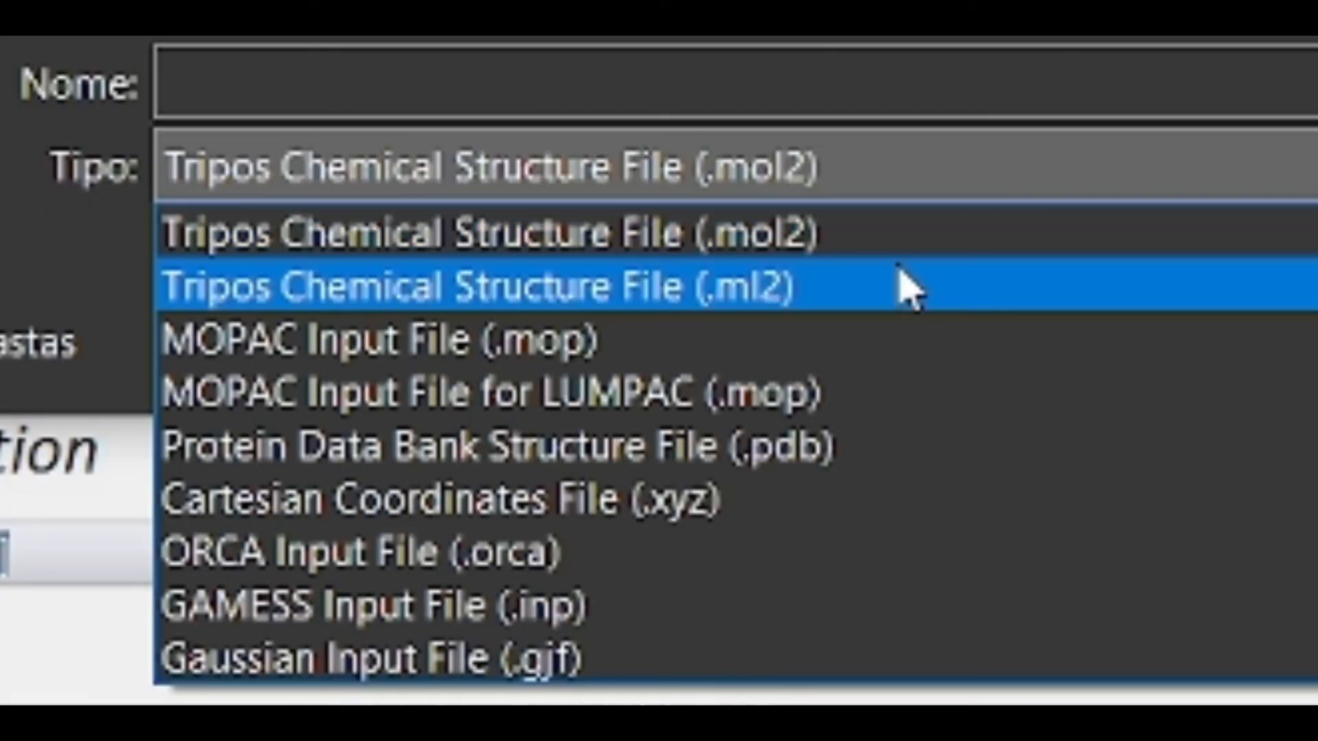
click(918, 341)
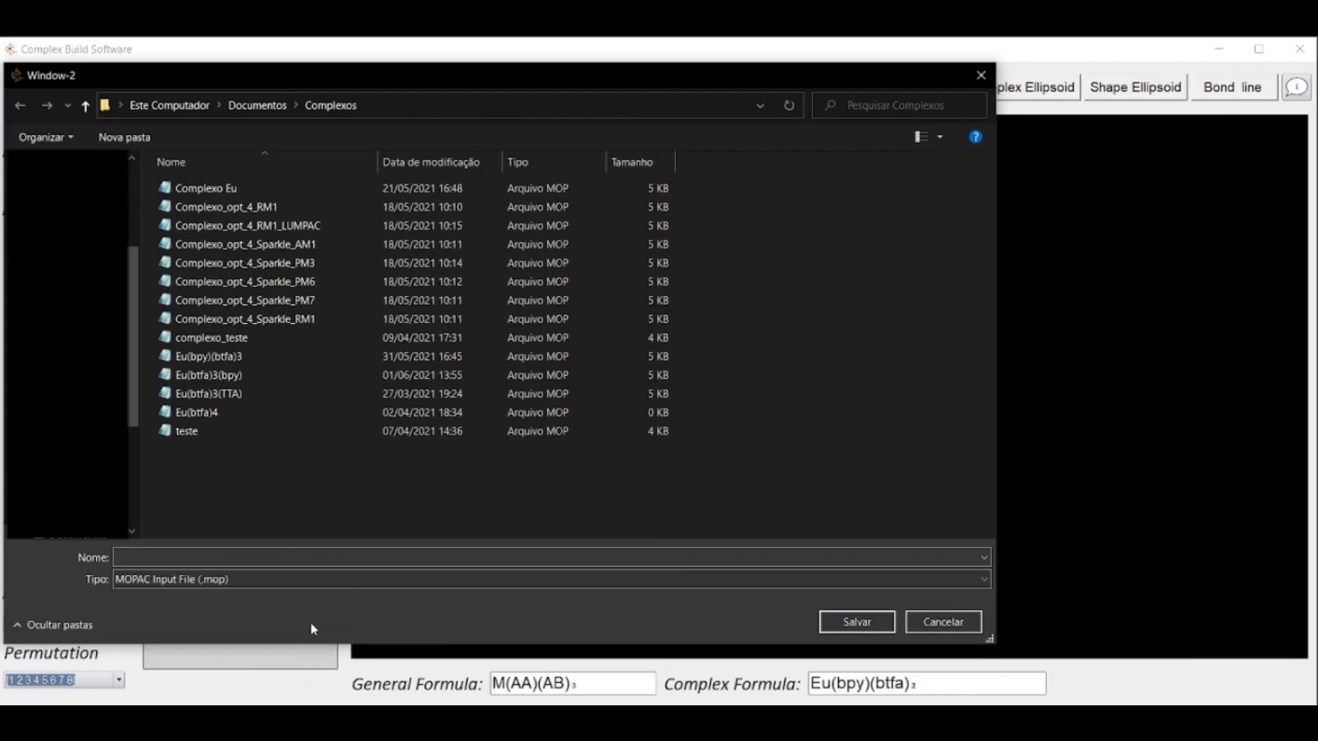
click(281, 558)
text(M)
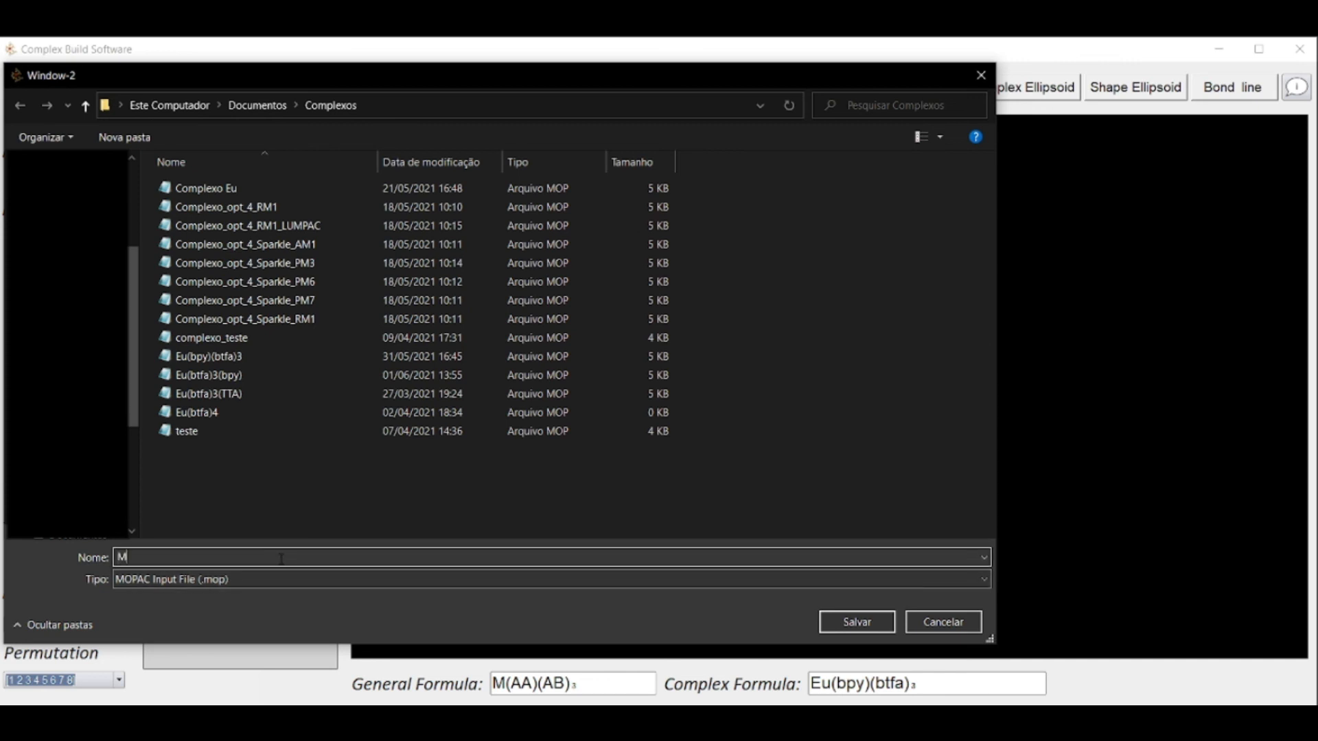
text(y first complex)
click(856, 628)
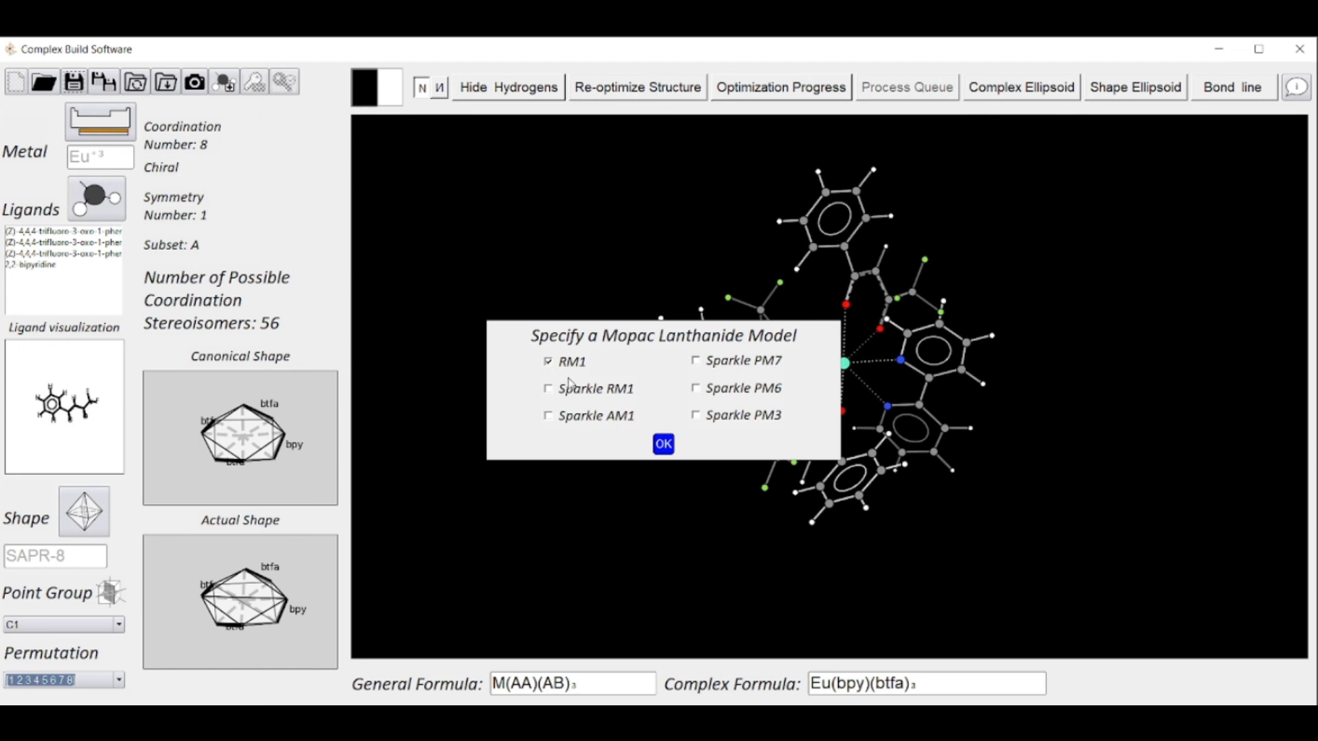
click(663, 444)
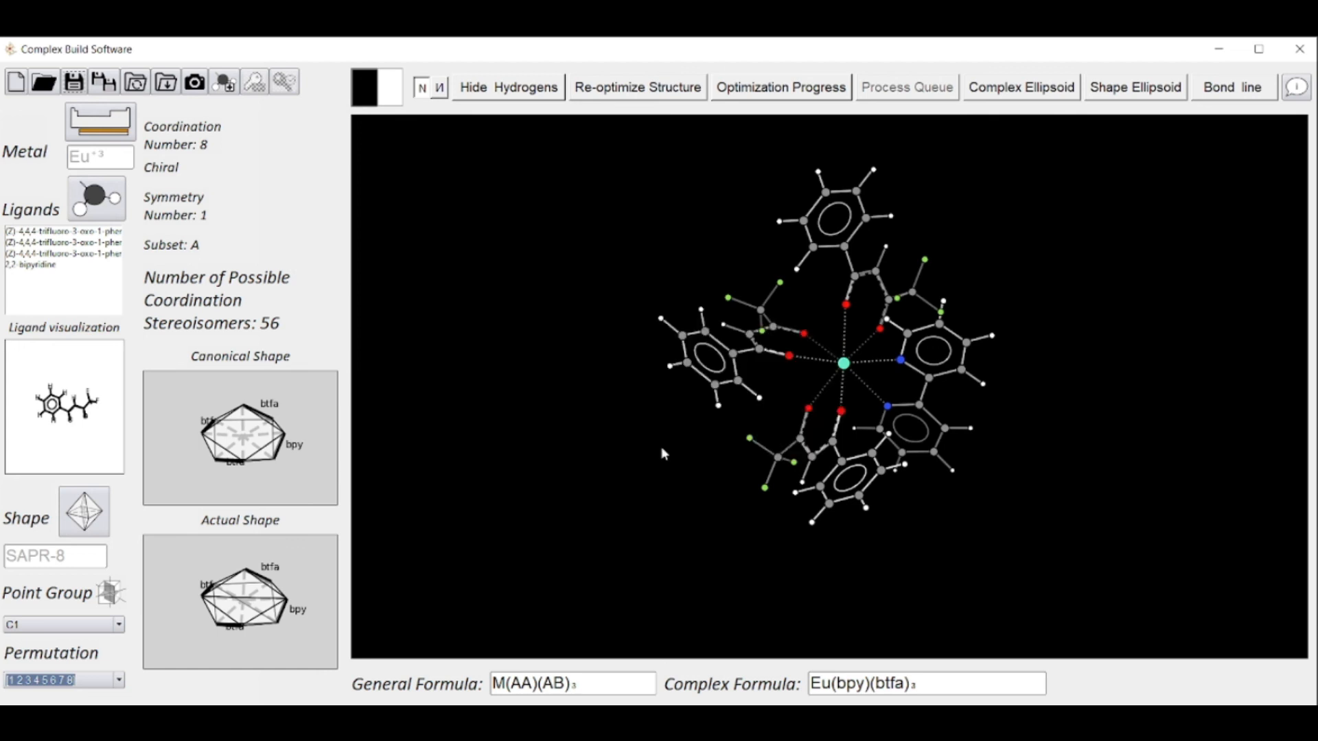